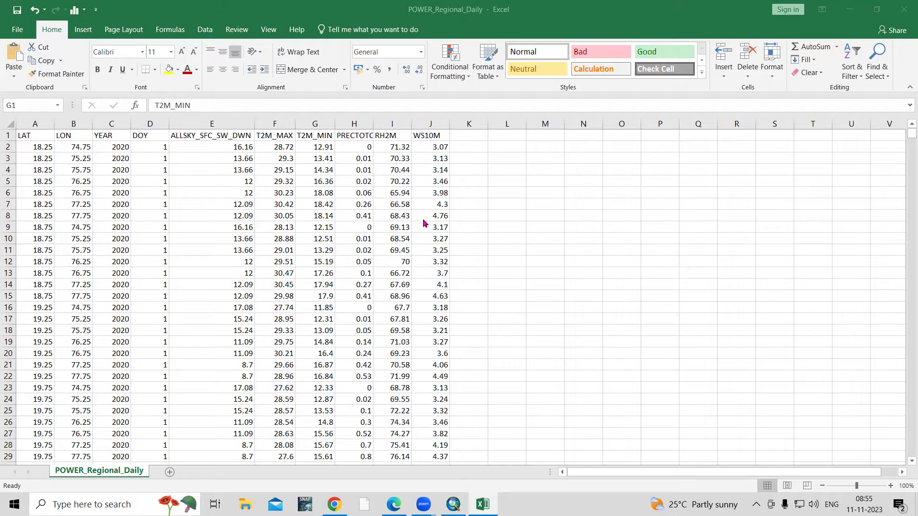
# - Review the T2M_MAX and T2M_MIN columns of the POWER_Regional_Daily sheet
pyautogui.click(296, 140)
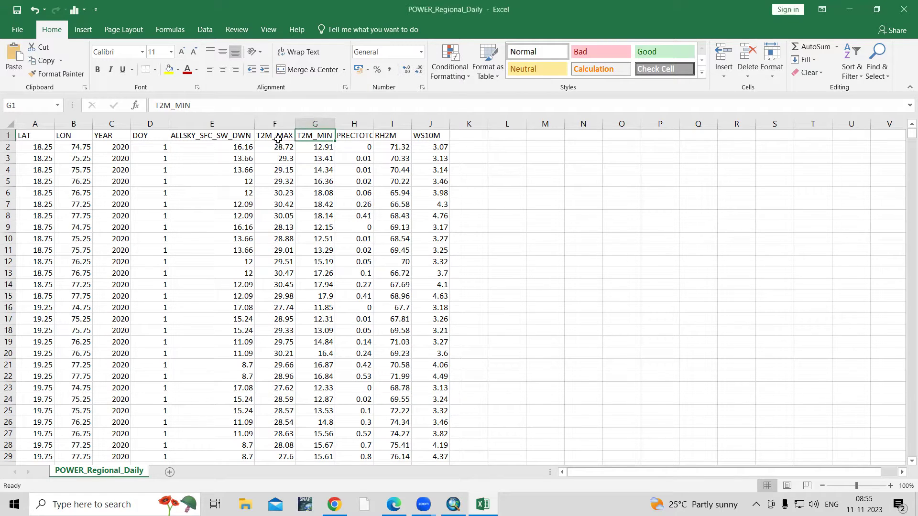
pyautogui.click(277, 140)
pyautogui.click(317, 138)
# - Switch to ArcMap and toggle the Idw_shp12 layer's visibility to examine the interpolated temperature maps
pyautogui.click(454, 504)
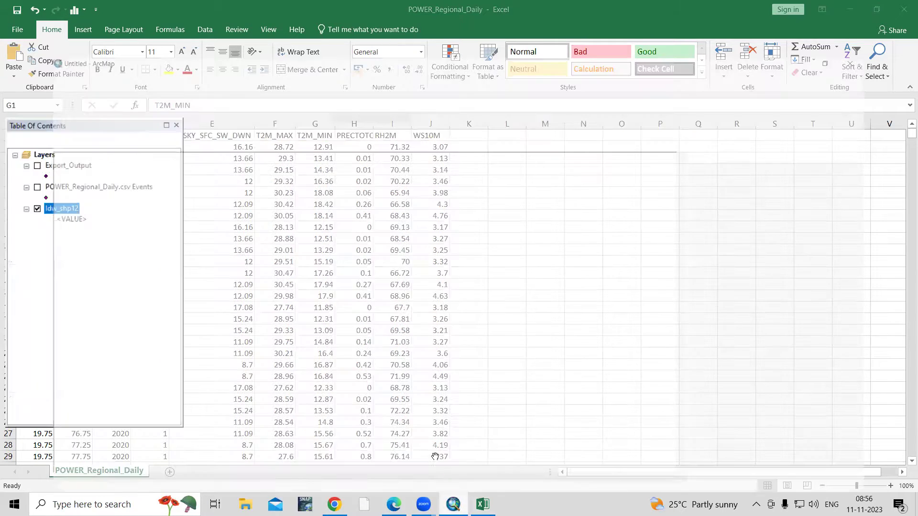
pyautogui.scroll(-2, 437, 284)
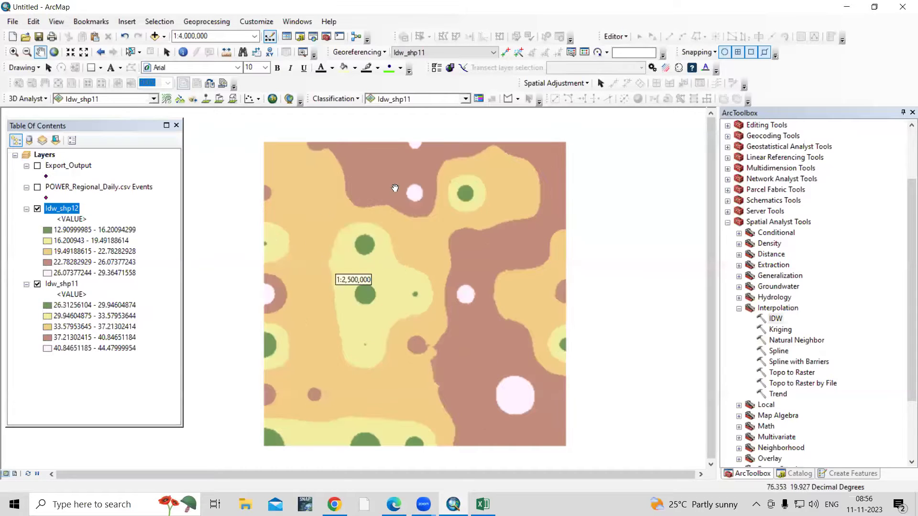
pyautogui.click(36, 209)
pyautogui.click(37, 209)
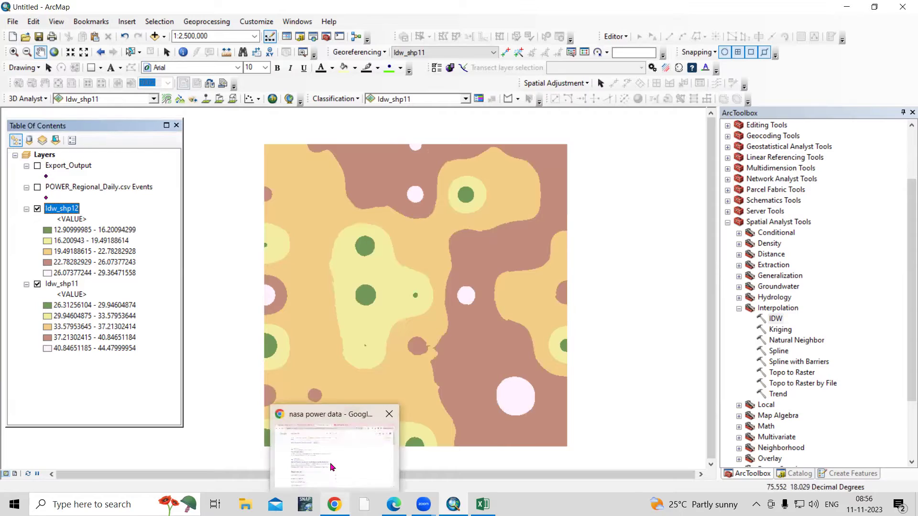
# - Switch to Chrome and open the NASA POWER Data Access Viewer from the "nasa power data" search results
pyautogui.click(343, 461)
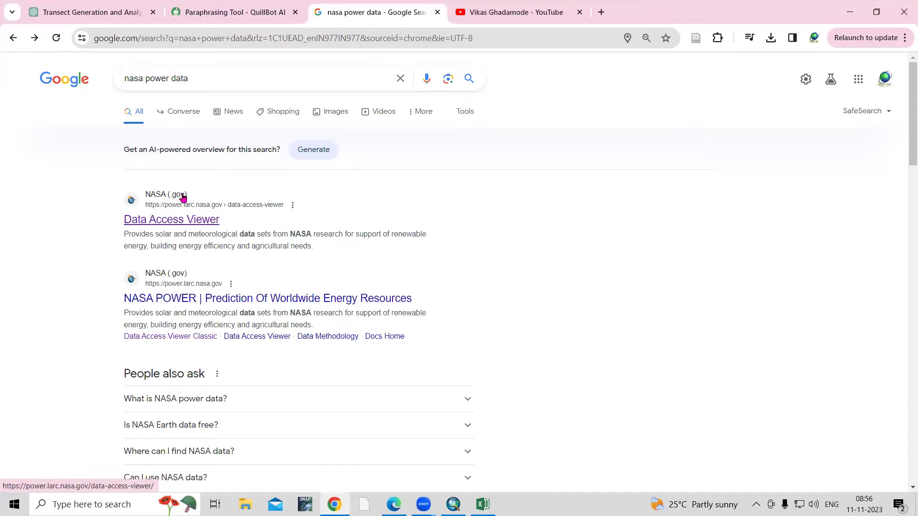
pyautogui.click(161, 225)
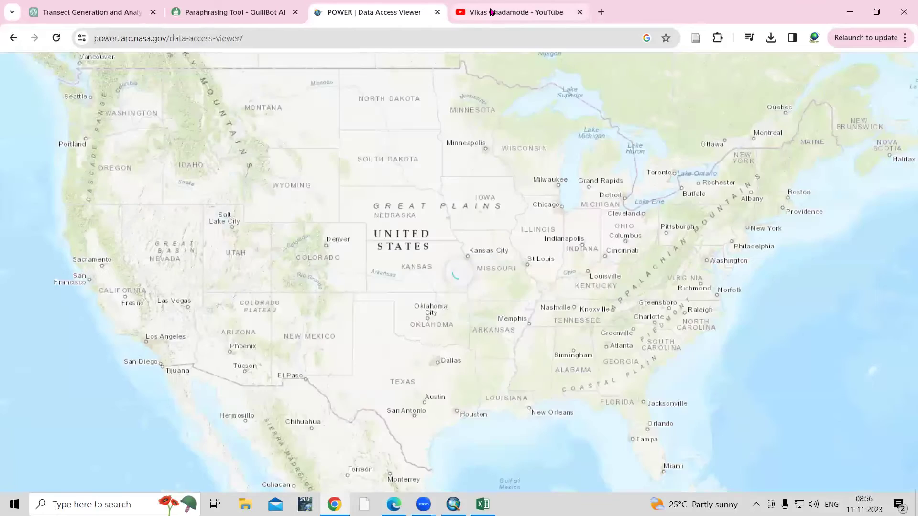
# - Browse the YouTube channel's latest videos for the tutorial on downloading weather data from NASA POWER
pyautogui.click(492, 12)
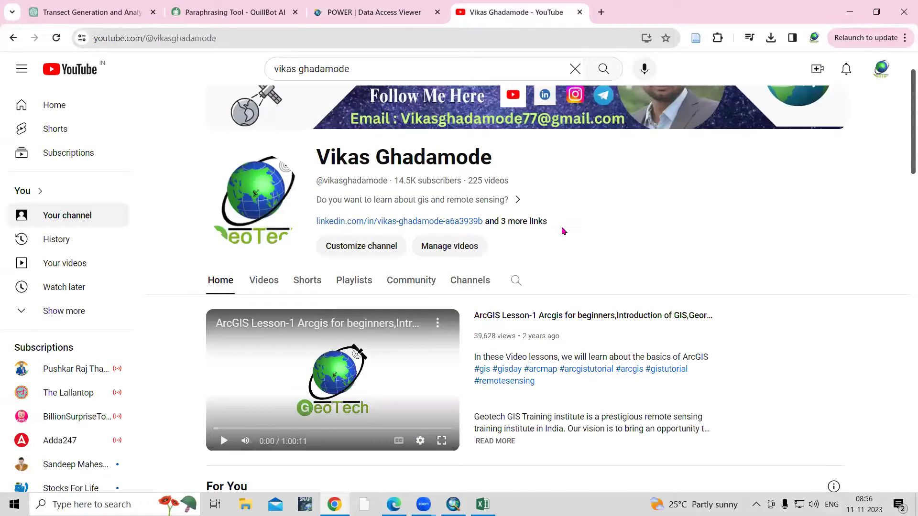
pyautogui.scroll(-4, 512, 335)
pyautogui.scroll(2, 349, 231)
pyautogui.scroll(3, 349, 230)
pyautogui.click(263, 339)
pyautogui.scroll(-2, 647, 328)
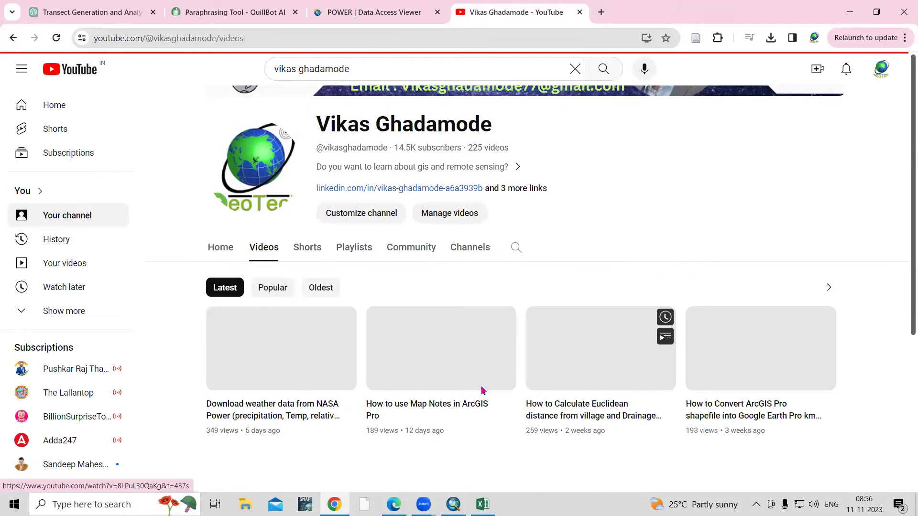
pyautogui.scroll(2, 335, 372)
pyautogui.scroll(-3, 315, 365)
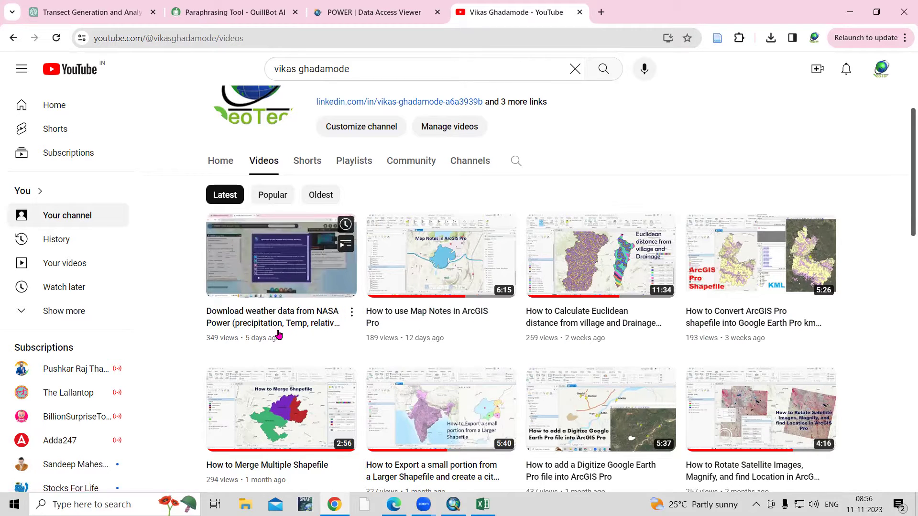
pyautogui.scroll(4, 279, 335)
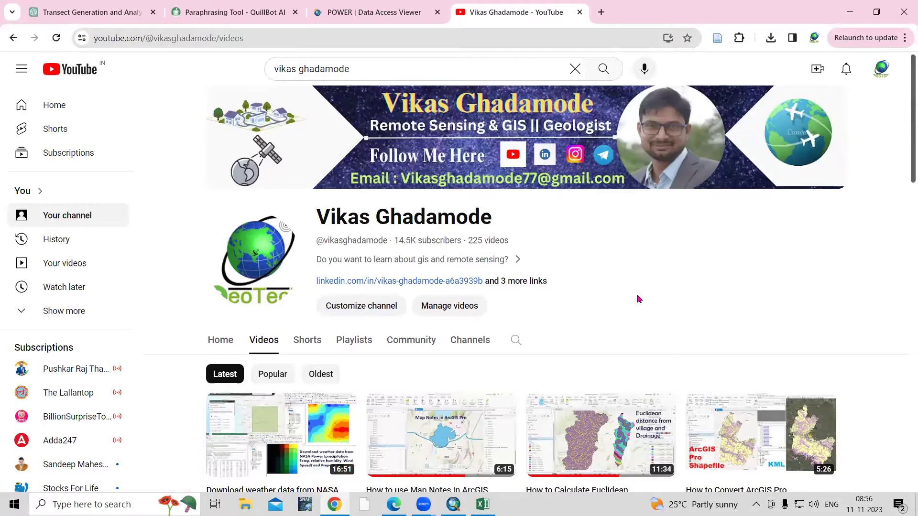
# - Return to the POWER Data Access Viewer, proceed past its welcome screen and dismiss the Enhanced Data Access Viewer announcement
pyautogui.click(373, 12)
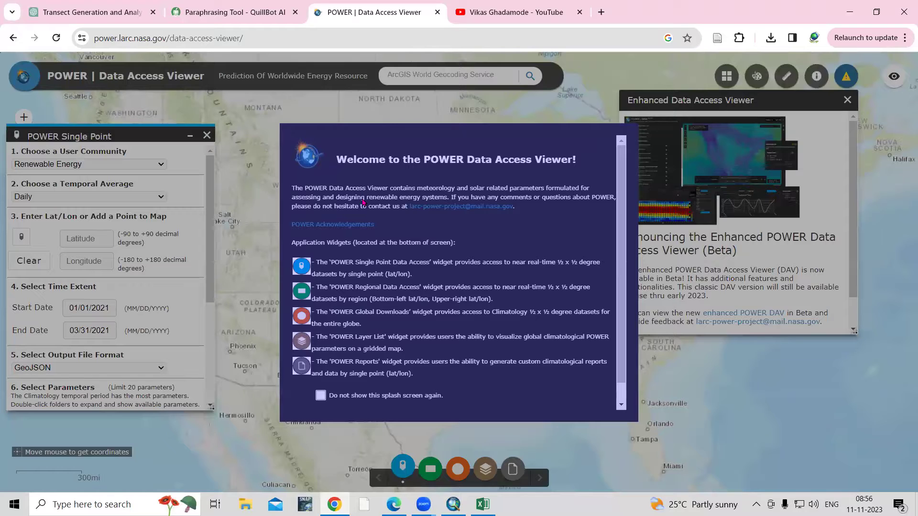
pyautogui.scroll(-1, 530, 248)
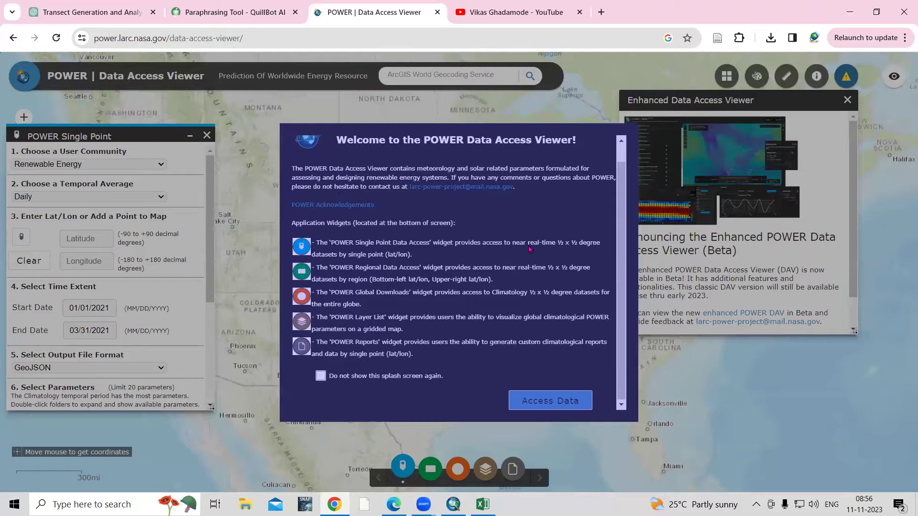
pyautogui.click(555, 403)
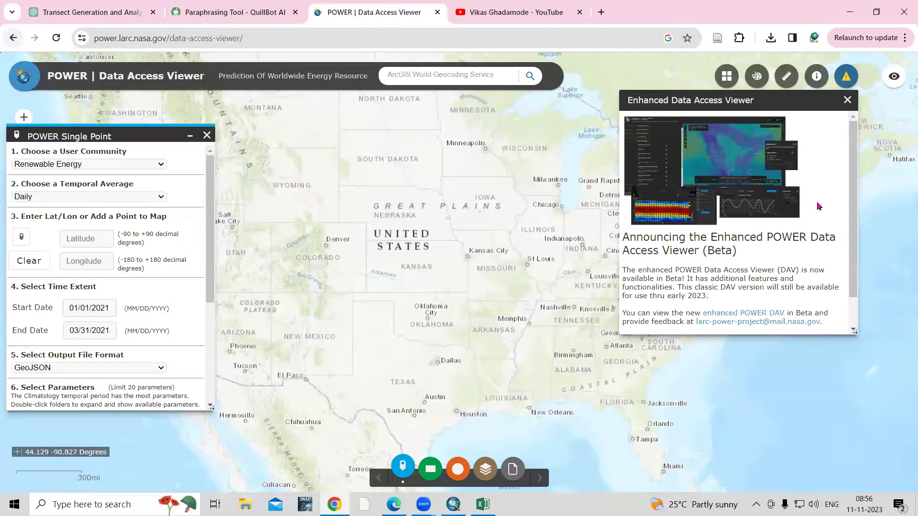
pyautogui.click(847, 100)
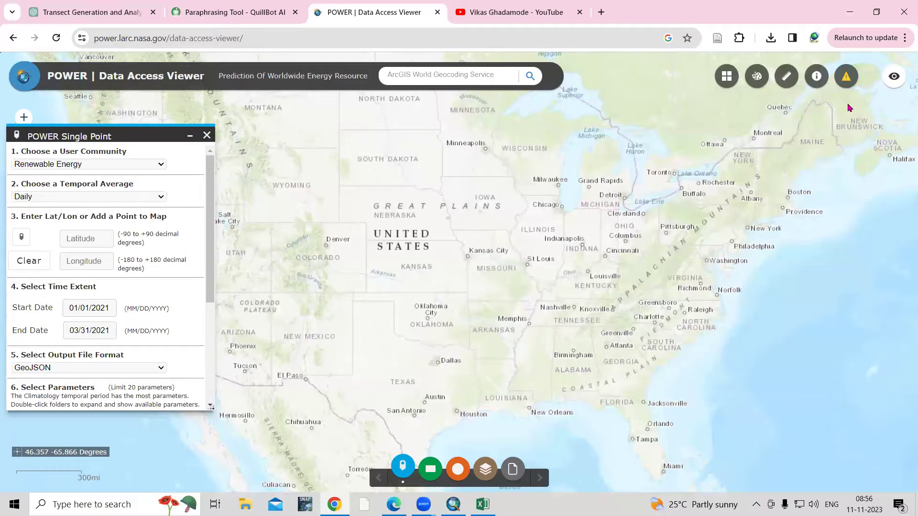
# - Open the POWER Regional Data Access widget, close the Single Point widget and move the regional one into its place
pyautogui.click(430, 470)
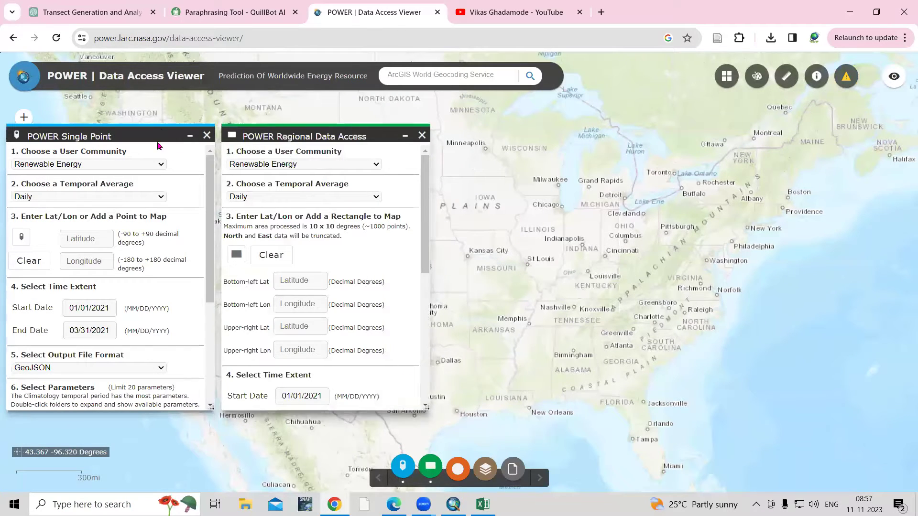
pyautogui.click(206, 137)
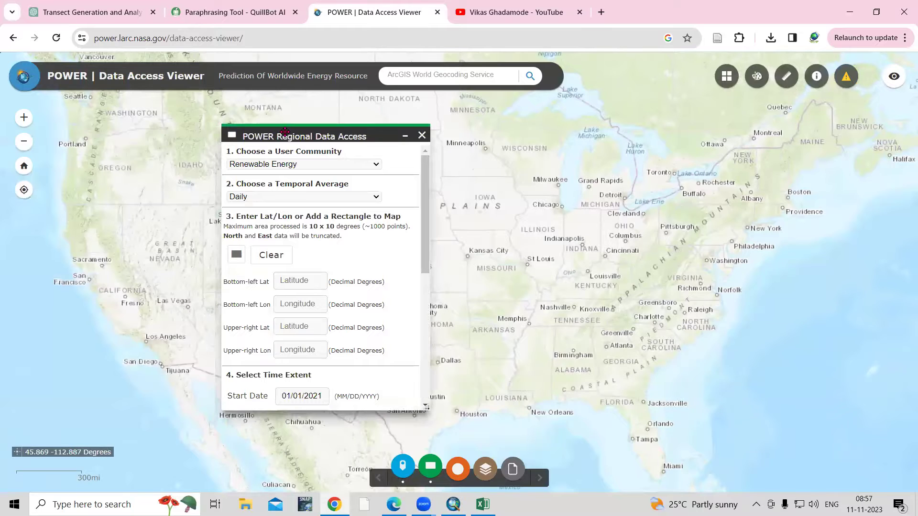
pyautogui.moveTo(285, 139); pyautogui.dragTo(66, 142)
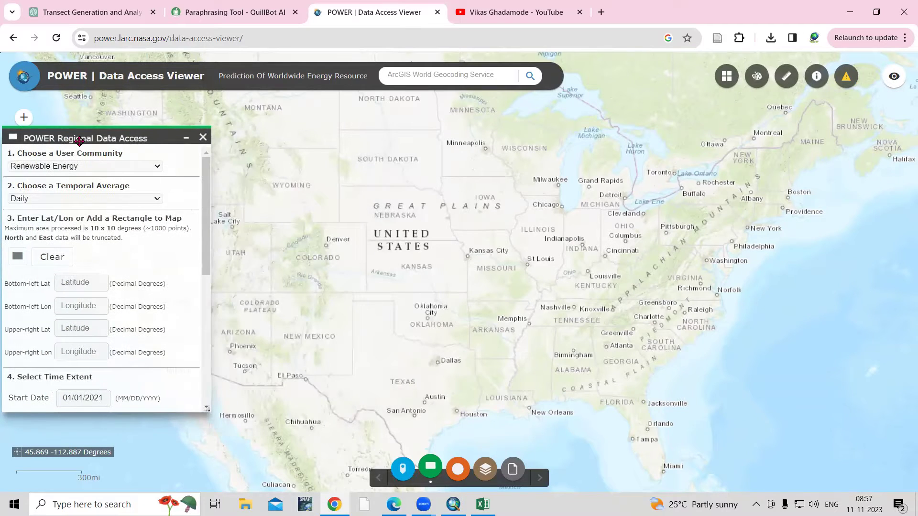
# - Set the user community to Agroclimatology and the temporal average to Daily
pyautogui.click(113, 167)
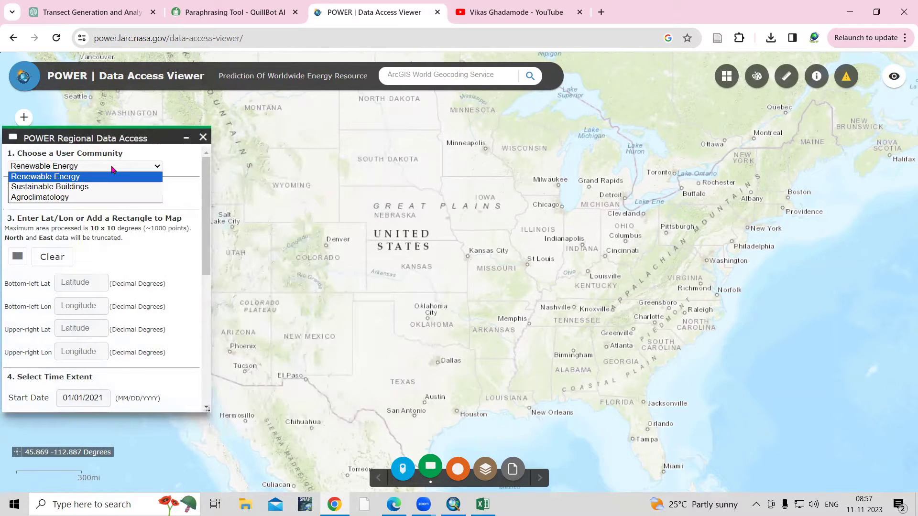
pyautogui.click(92, 198)
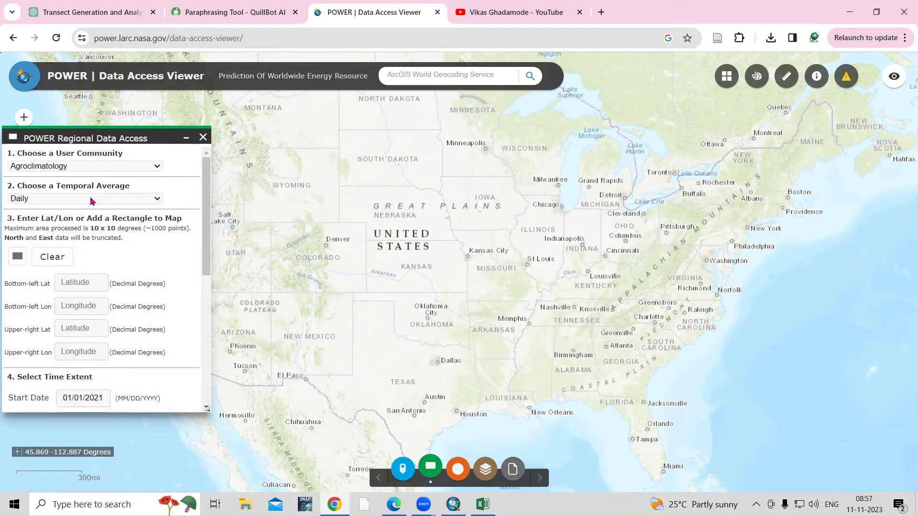
pyautogui.click(151, 200)
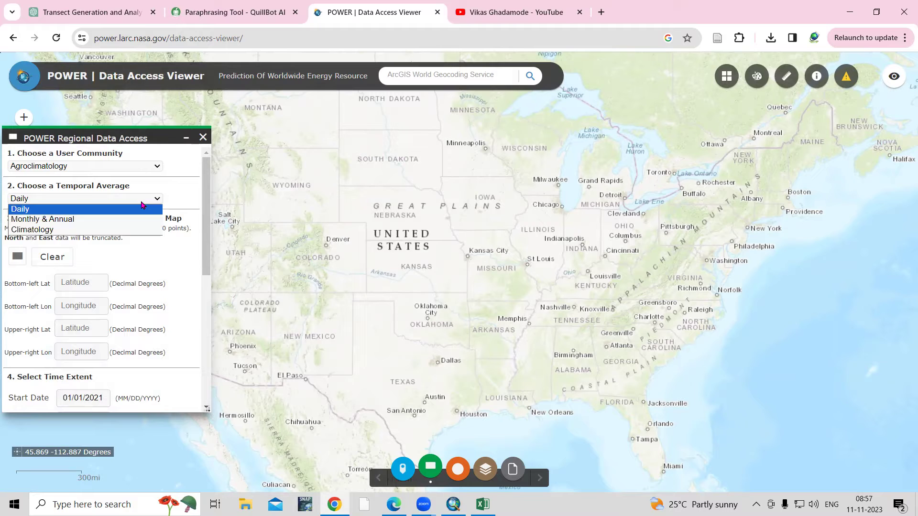
pyautogui.click(141, 211)
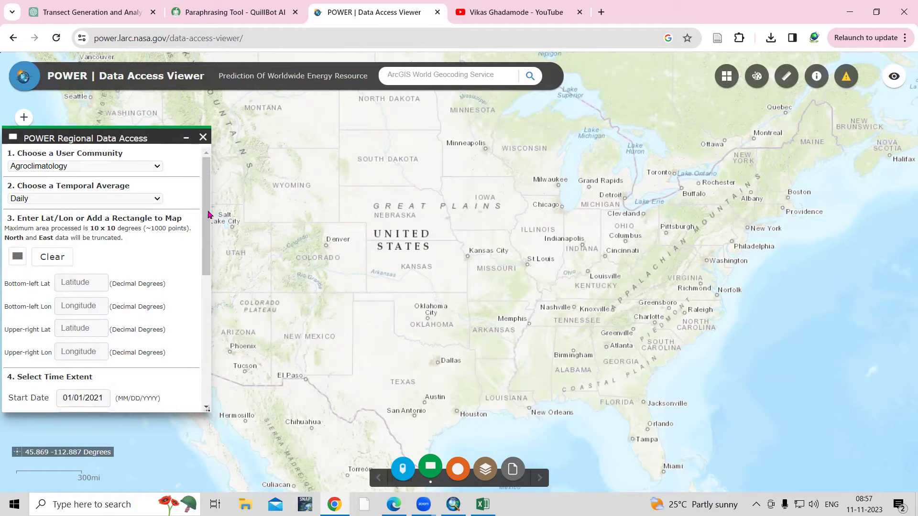
# - Draw a rectangle over central India around Bhopal, from about 21.76, 75.45 to about 25.82, 79.96 decimal degrees
pyautogui.scroll(-1, 209, 210)
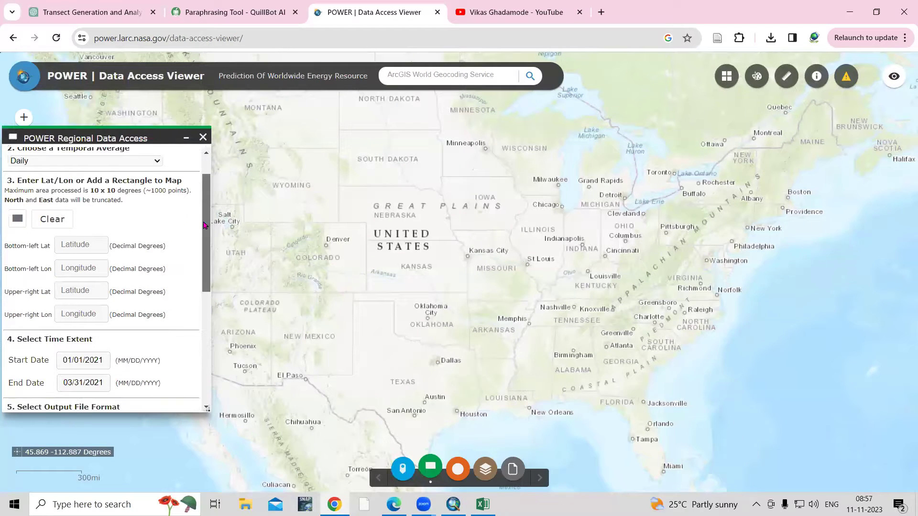
pyautogui.click(20, 220)
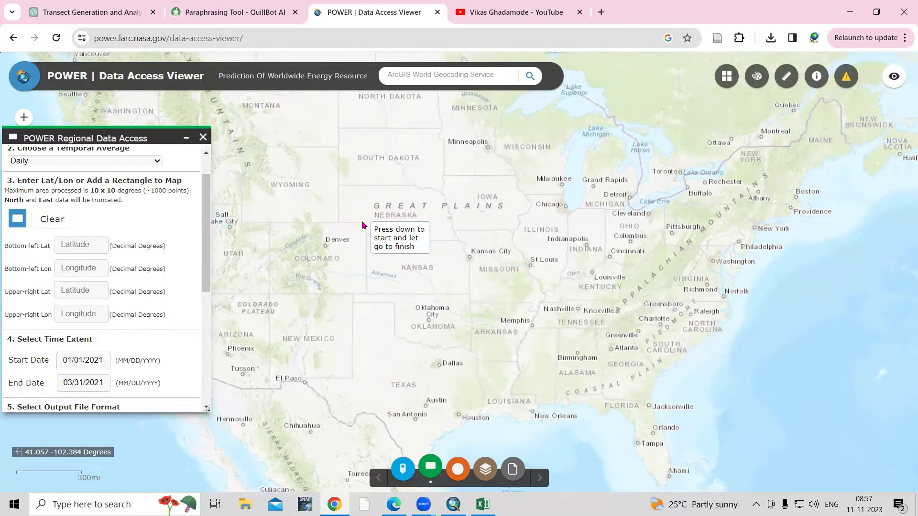
pyautogui.scroll(1, 363, 225)
pyautogui.scroll(-3, 337, 246)
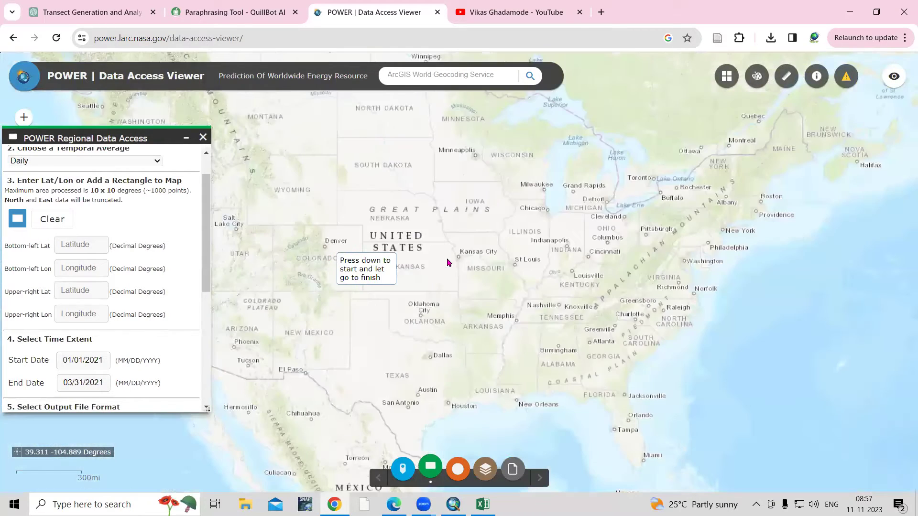
pyautogui.scroll(-2, 676, 264)
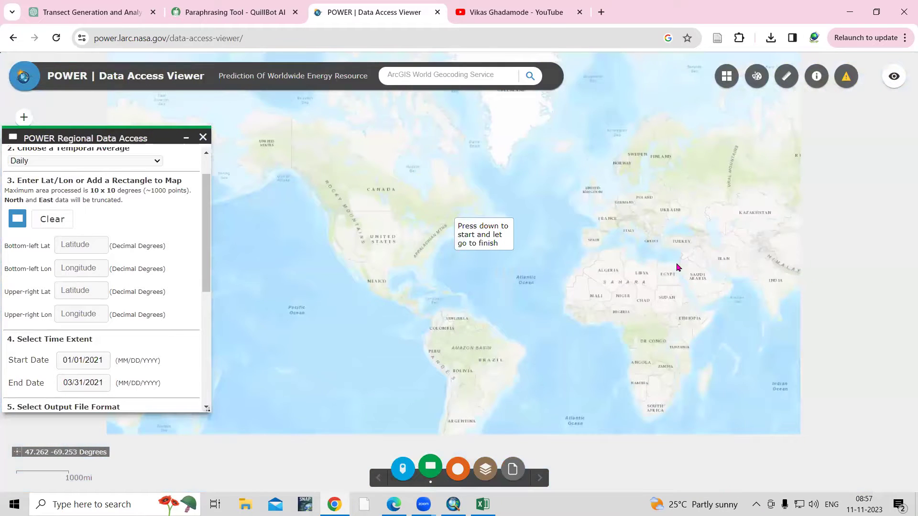
pyautogui.scroll(3, 595, 243)
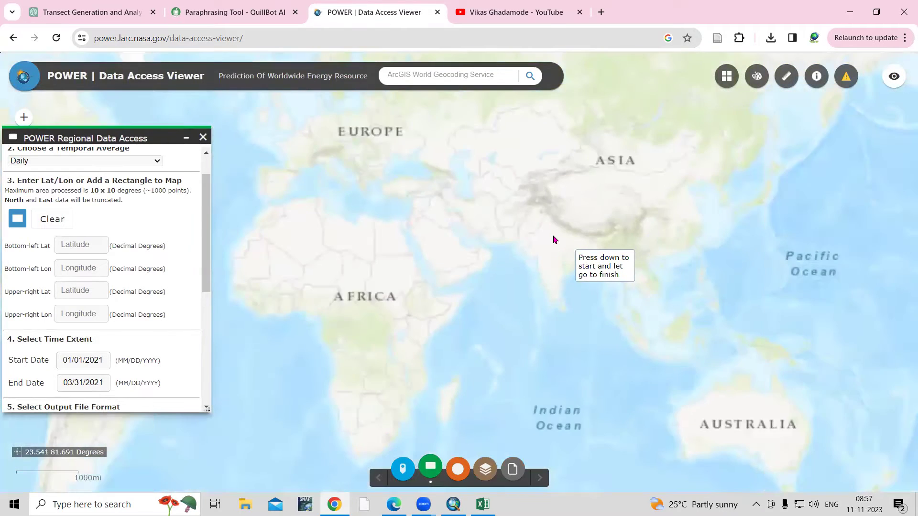
pyautogui.scroll(3, 581, 257)
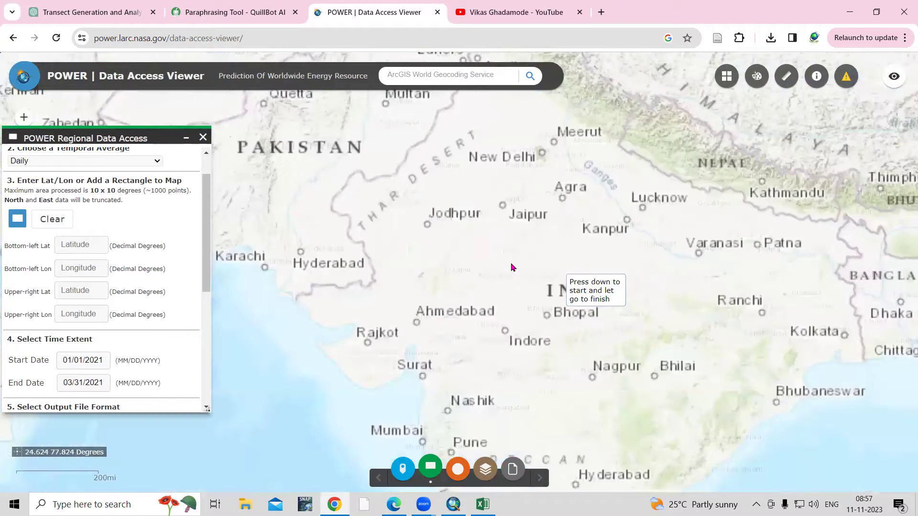
pyautogui.moveTo(493, 242); pyautogui.dragTo(615, 359)
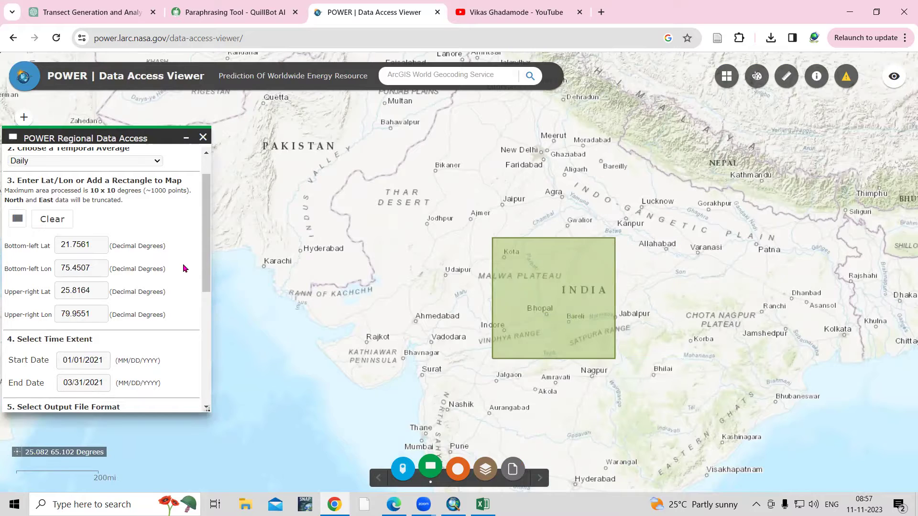
# - Set the start date of the time extent to 01/01/2019
pyautogui.scroll(-4, 184, 268)
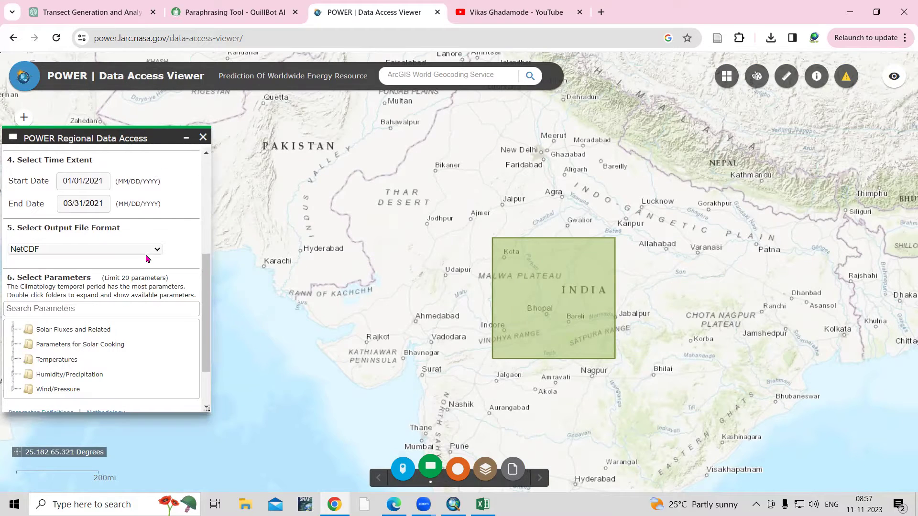
pyautogui.scroll(3, 132, 227)
pyautogui.scroll(1, 119, 241)
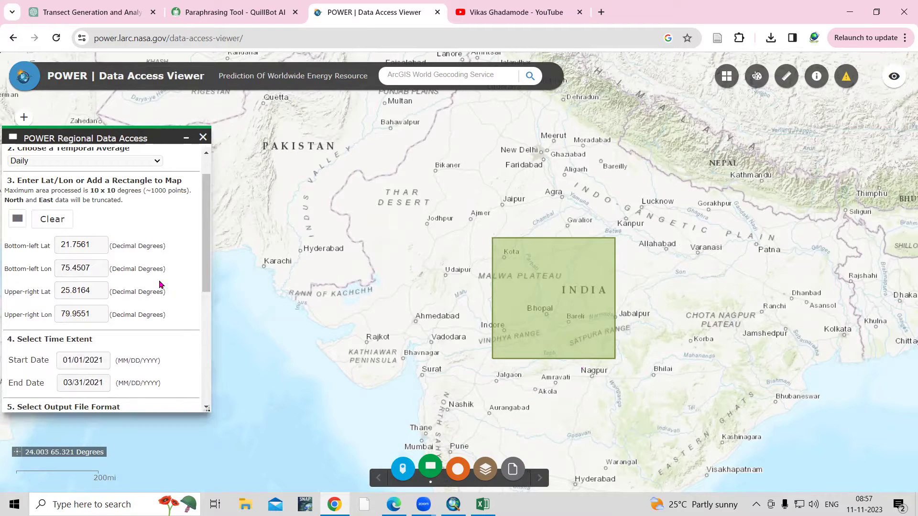
pyautogui.scroll(-2, 159, 280)
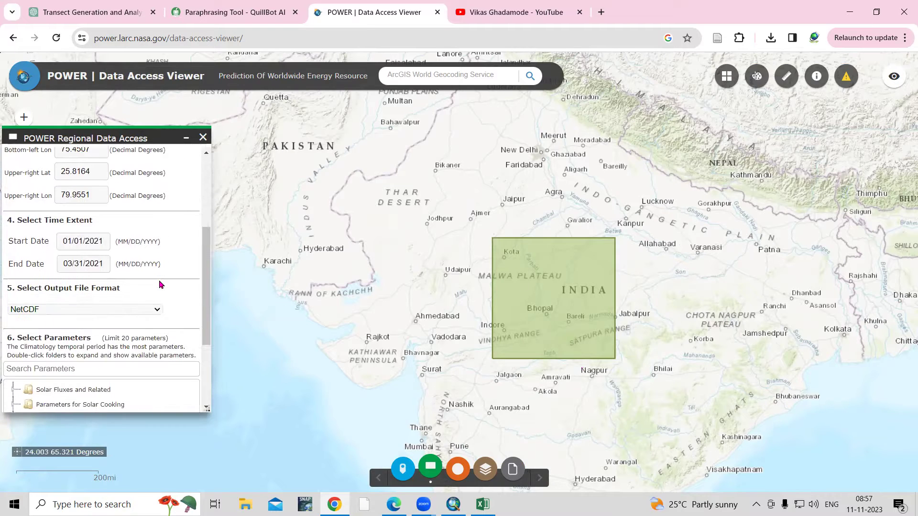
pyautogui.click(102, 240)
pyautogui.click(144, 260)
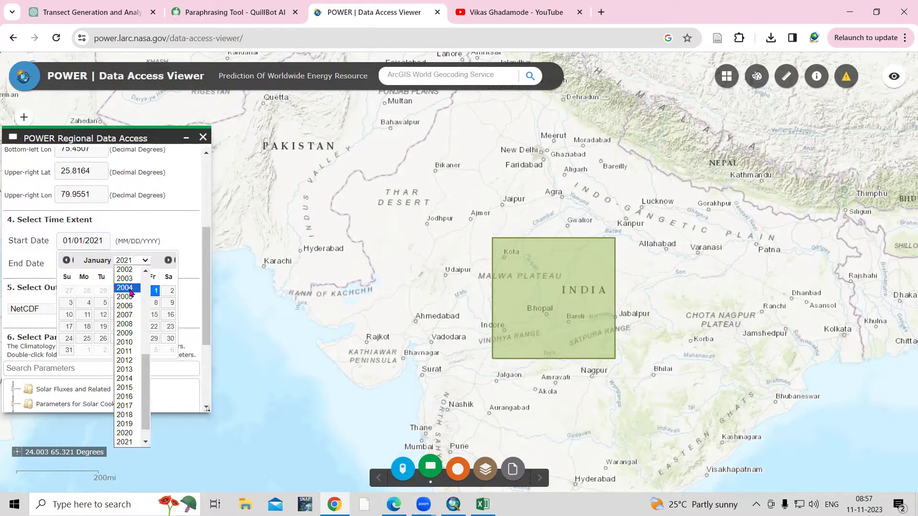
pyautogui.click(134, 427)
pyautogui.click(105, 291)
# - Set the end date of the time extent to 12/31/2019
pyautogui.click(101, 264)
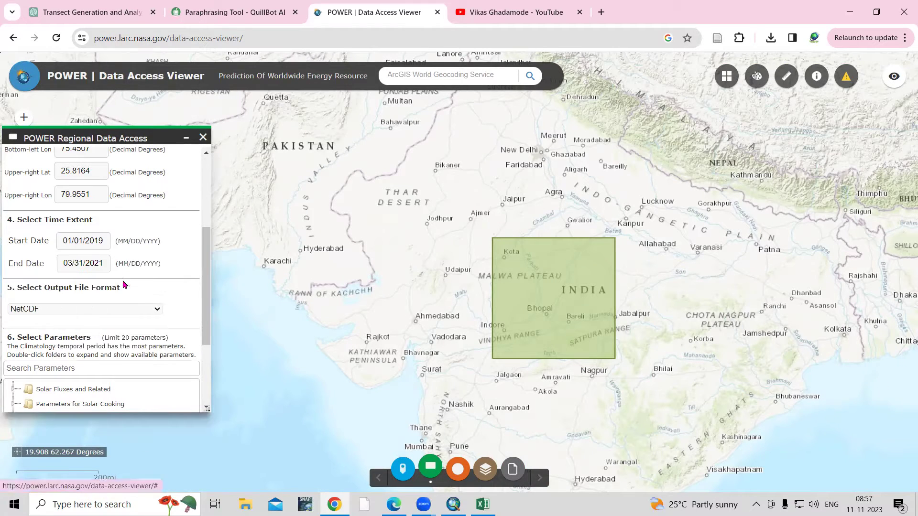
pyautogui.click(141, 286)
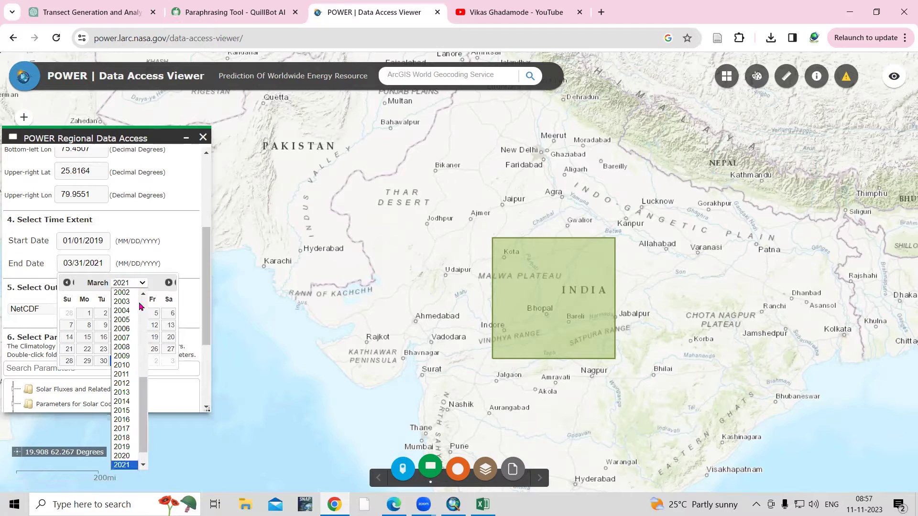
pyautogui.click(128, 447)
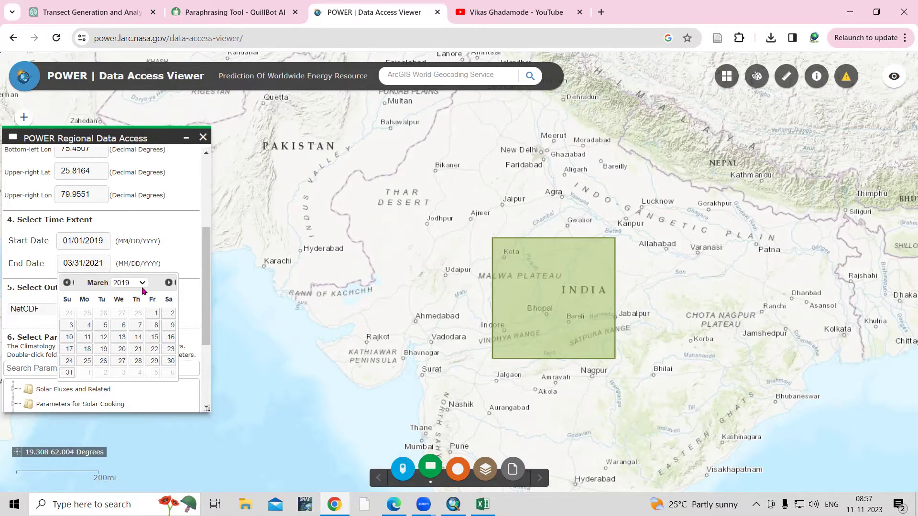
pyautogui.click(168, 282)
pyautogui.click(168, 282)
pyautogui.click(168, 283)
pyautogui.click(168, 282)
pyautogui.click(169, 282)
pyautogui.click(168, 283)
pyautogui.click(168, 282)
pyautogui.click(169, 282)
pyautogui.click(168, 283)
pyautogui.click(168, 283)
pyautogui.click(67, 283)
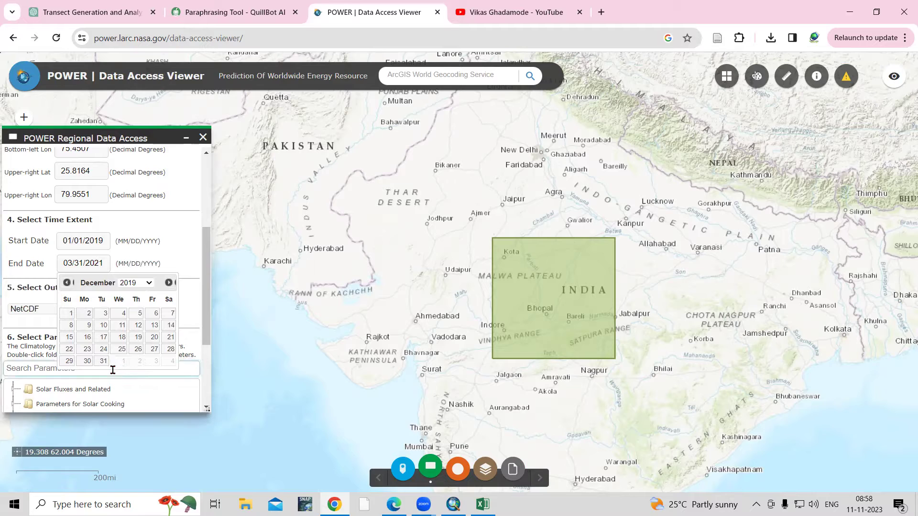
pyautogui.click(103, 360)
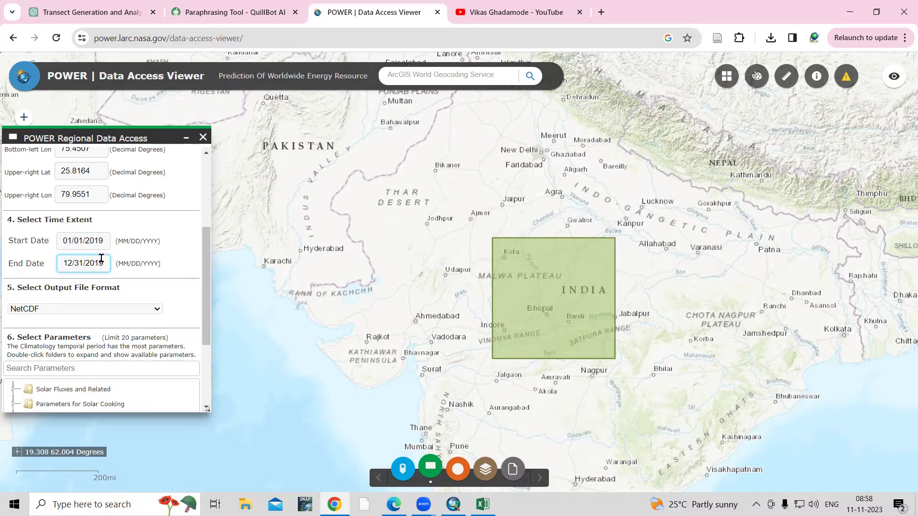
# - Set the output file format to CSV and select the Temperature at 2 Meters Maximum and Temperature at 2 Meters Minimum parameters
pyautogui.click(62, 314)
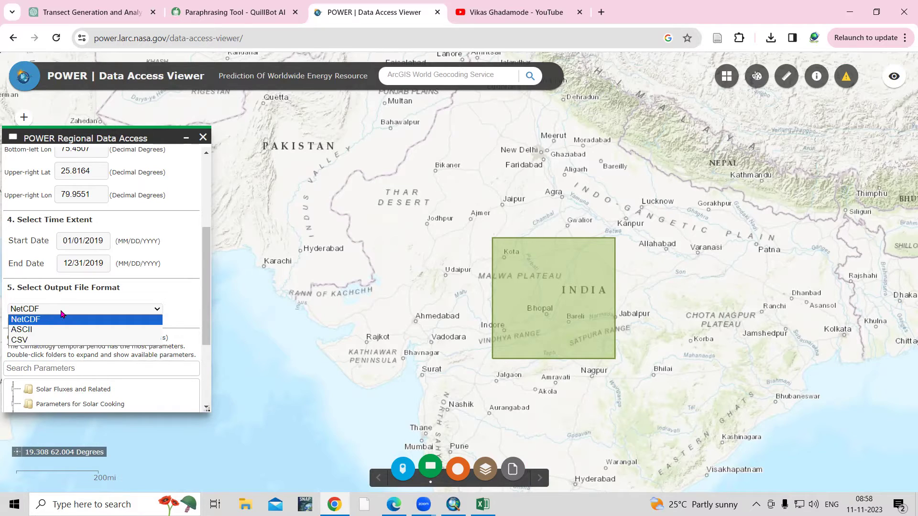
pyautogui.click(66, 340)
pyautogui.moveTo(204, 299); pyautogui.dragTo(215, 361)
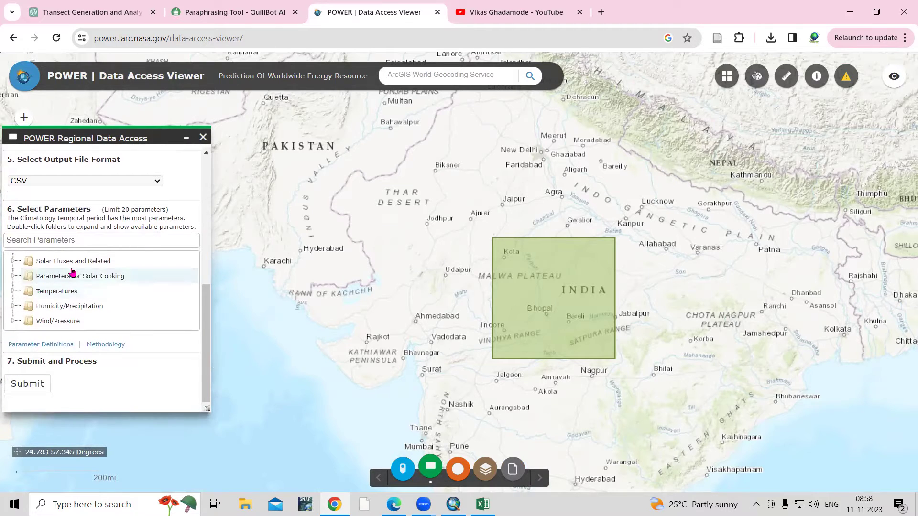
pyautogui.click(13, 294)
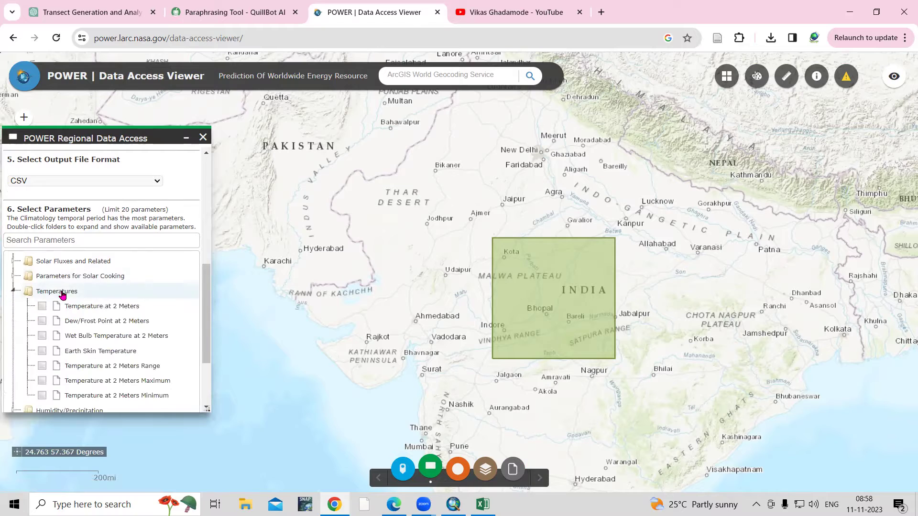
pyautogui.scroll(-2, 72, 306)
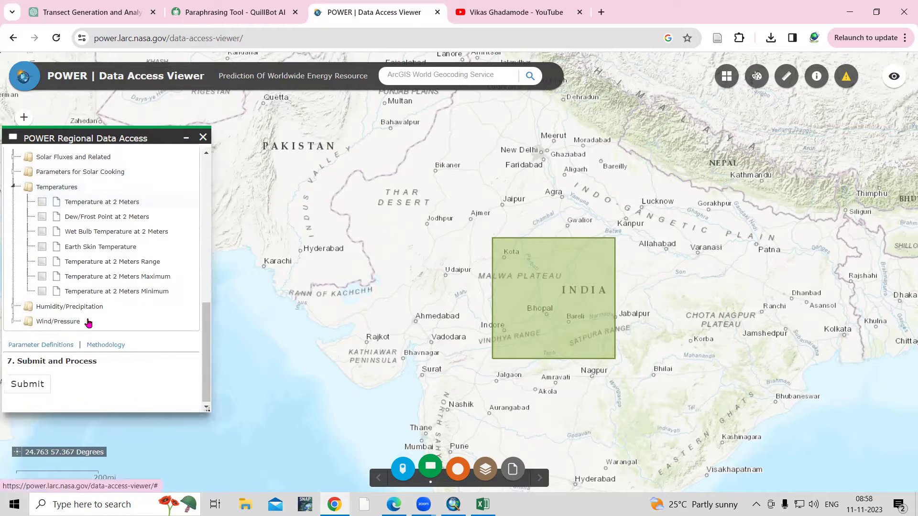
pyautogui.click(42, 276)
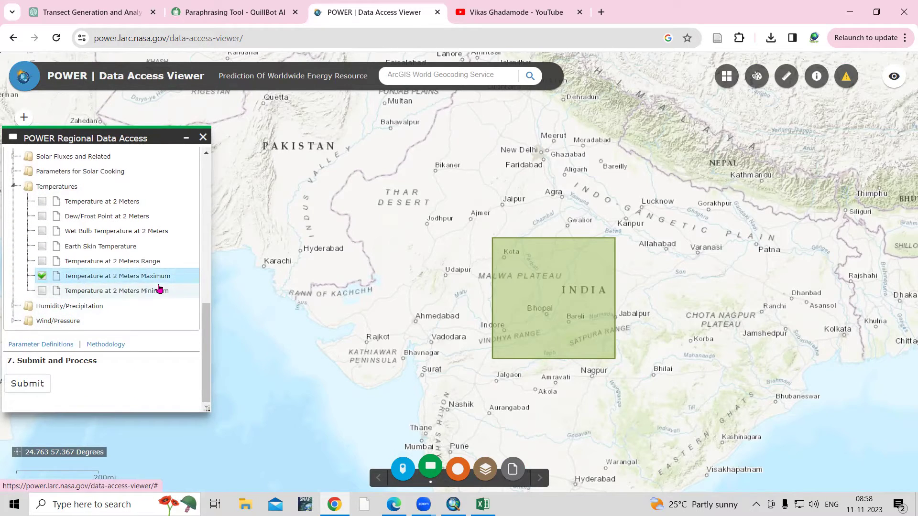
pyautogui.click(42, 292)
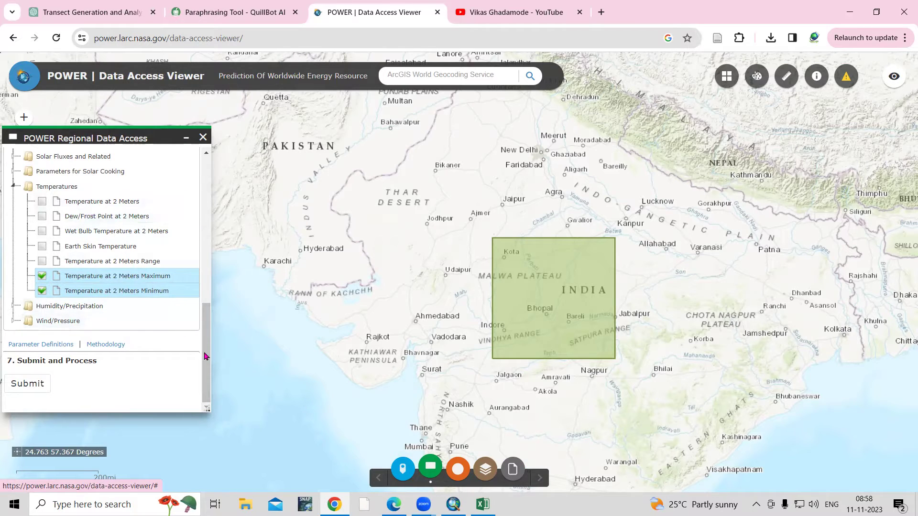
# - Look over the parameters available in the Humidity/Precipitation folder and collapse it again
pyautogui.scroll(1, 201, 328)
pyautogui.scroll(-1, 202, 328)
pyautogui.click(14, 306)
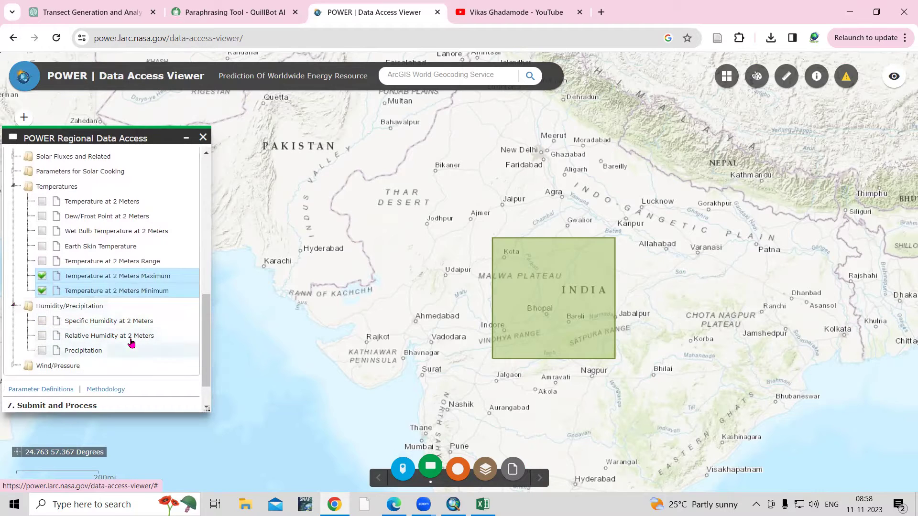
pyautogui.click(15, 307)
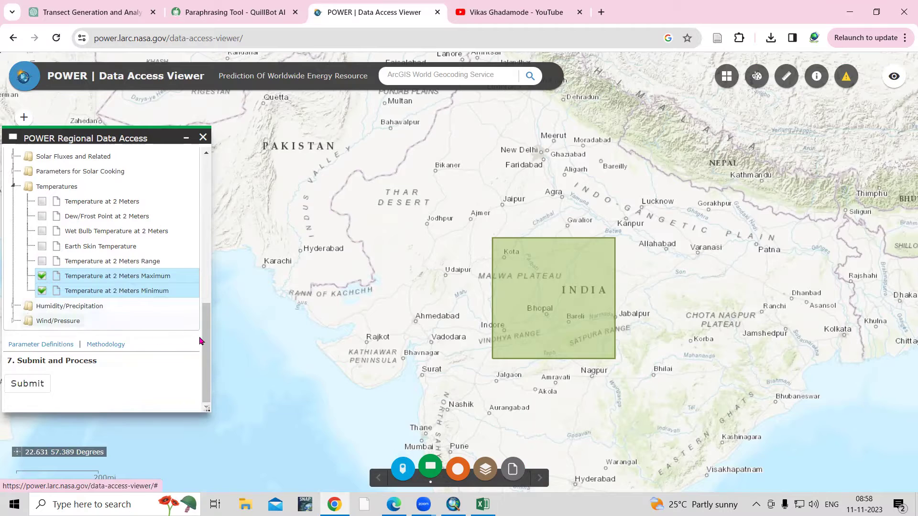
# - Submit the regional data request and open the downloaded CSV file in Excel
pyautogui.click(30, 386)
pyautogui.click(25, 386)
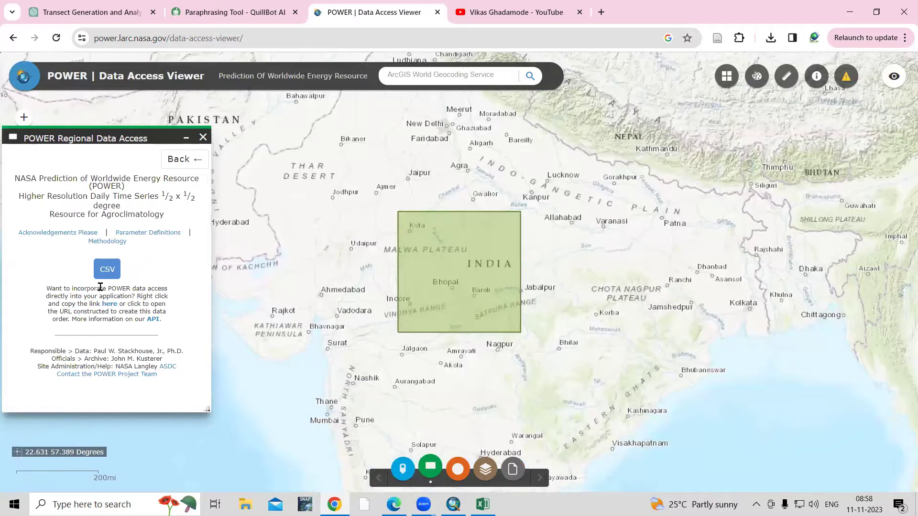
pyautogui.click(106, 274)
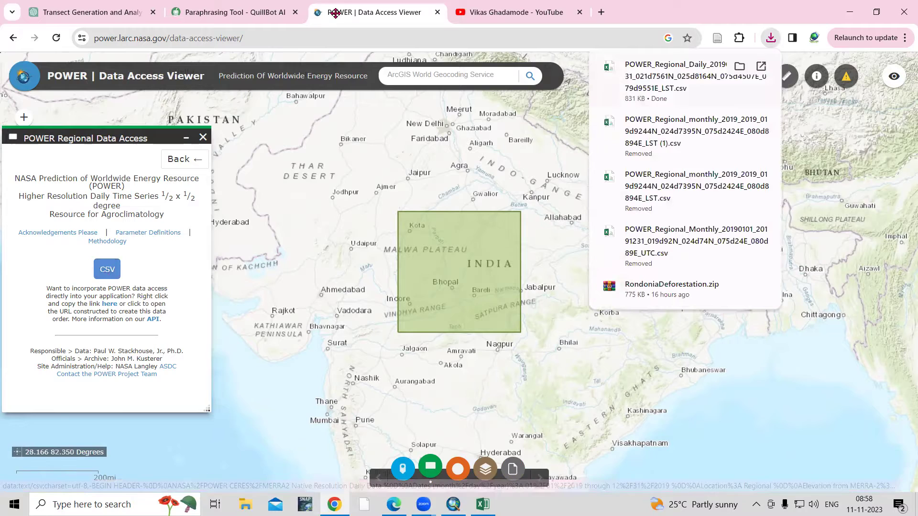
pyautogui.click(770, 37)
pyautogui.click(676, 109)
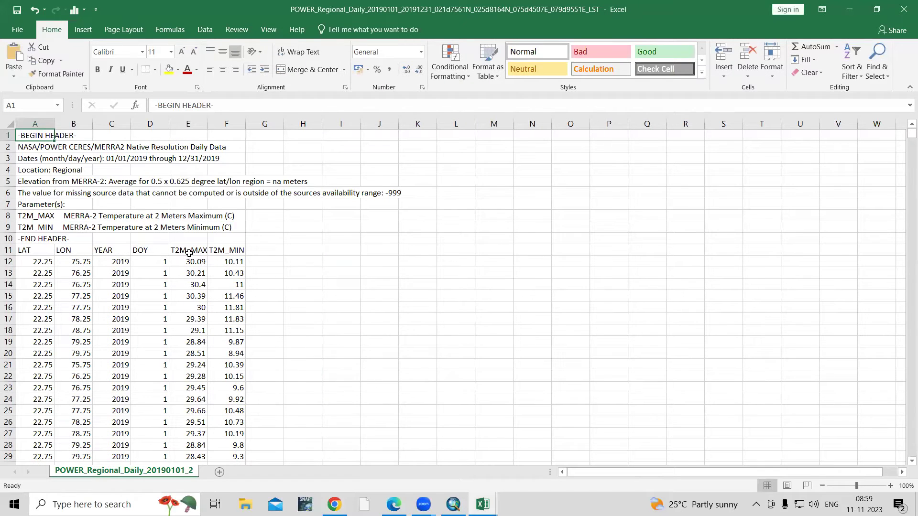
# - Examine the LAT, LON, T2M_MAX and T2M_MIN columns and their first data rows below the header text
pyautogui.click(188, 253)
pyautogui.click(230, 250)
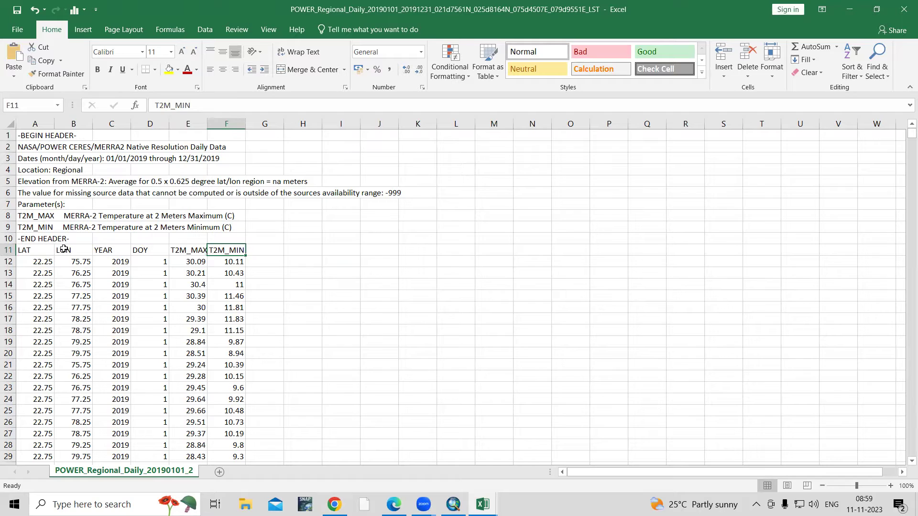
pyautogui.moveTo(38, 250); pyautogui.dragTo(226, 264)
pyautogui.click(218, 284)
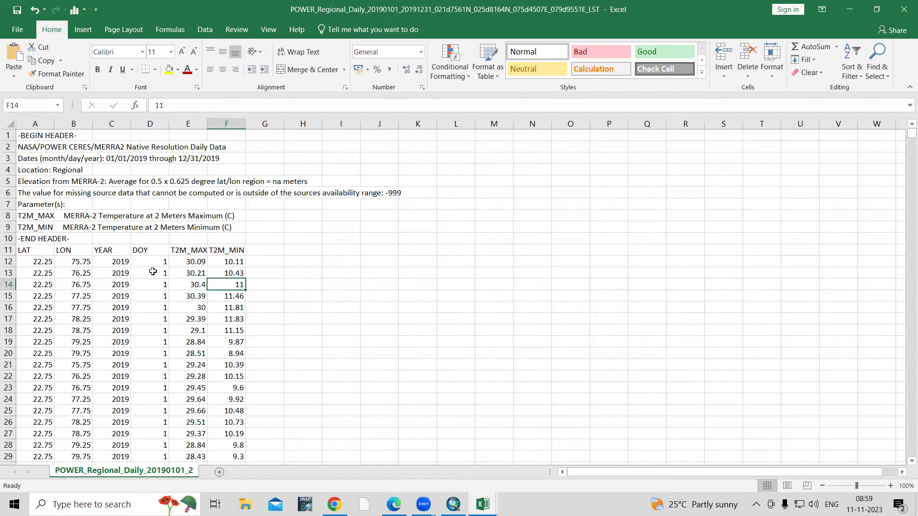
pyautogui.click(41, 264)
pyautogui.click(57, 262)
pyautogui.click(202, 262)
pyautogui.click(227, 261)
pyautogui.scroll(-4, 171, 291)
pyautogui.scroll(4, 170, 294)
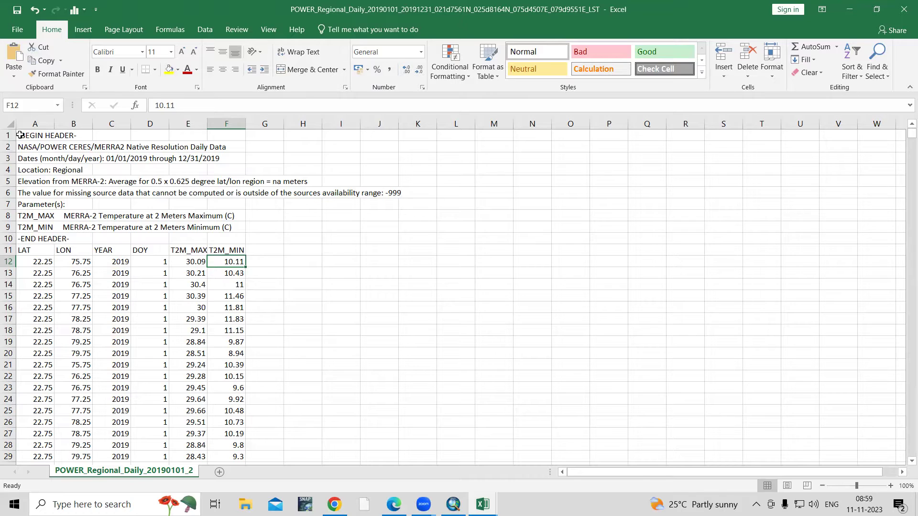
# - Delete rows 1 to 10 containing the file header text, keeping the column names as the first row
pyautogui.moveTo(20, 135); pyautogui.dragTo(535, 238)
pyautogui.rightClick(9, 184)
pyautogui.press('Escape')
pyautogui.moveTo(8, 136); pyautogui.dragTo(4, 239)
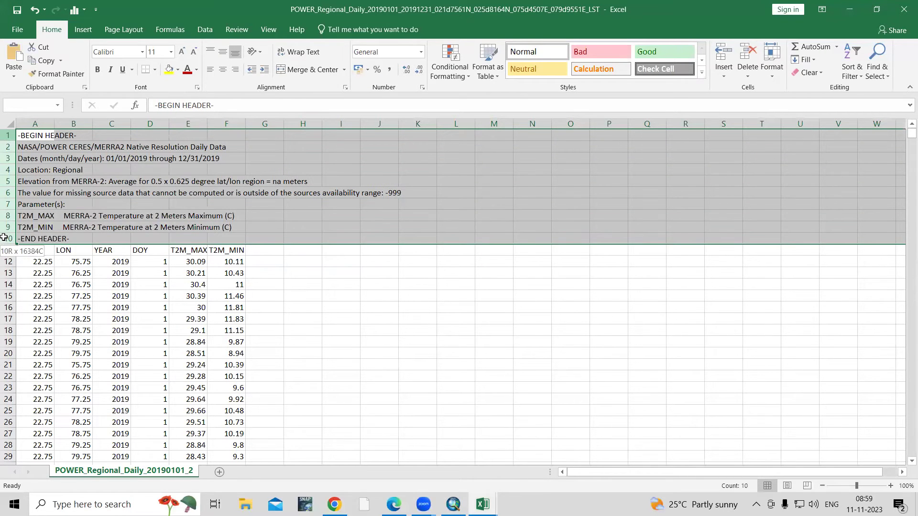
pyautogui.rightClick(82, 210)
pyautogui.click(115, 305)
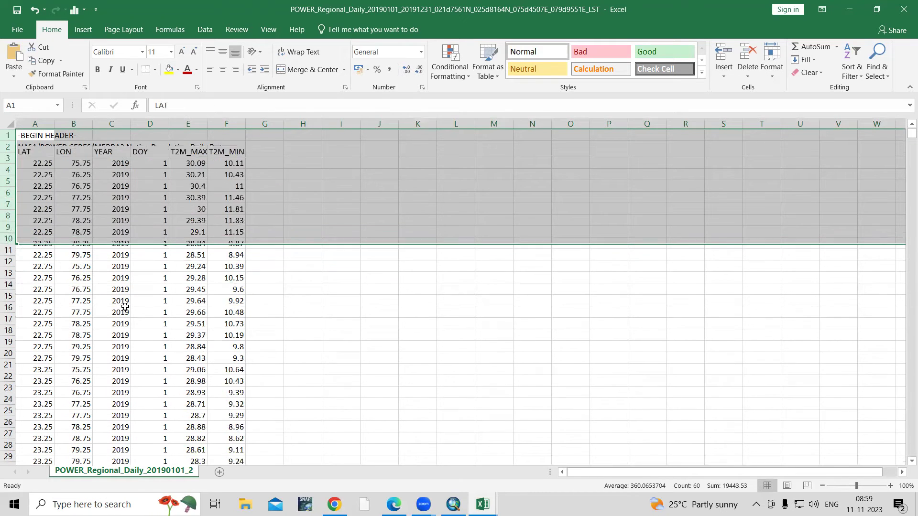
pyautogui.click(137, 216)
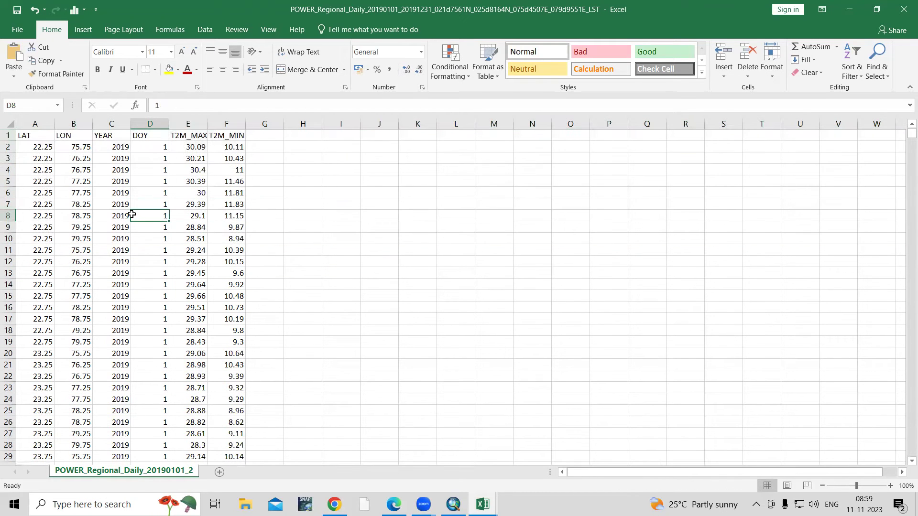
# - Autofit the widths of the T2M_MAX and T2M_MIN columns
pyautogui.click(35, 139)
pyautogui.click(75, 139)
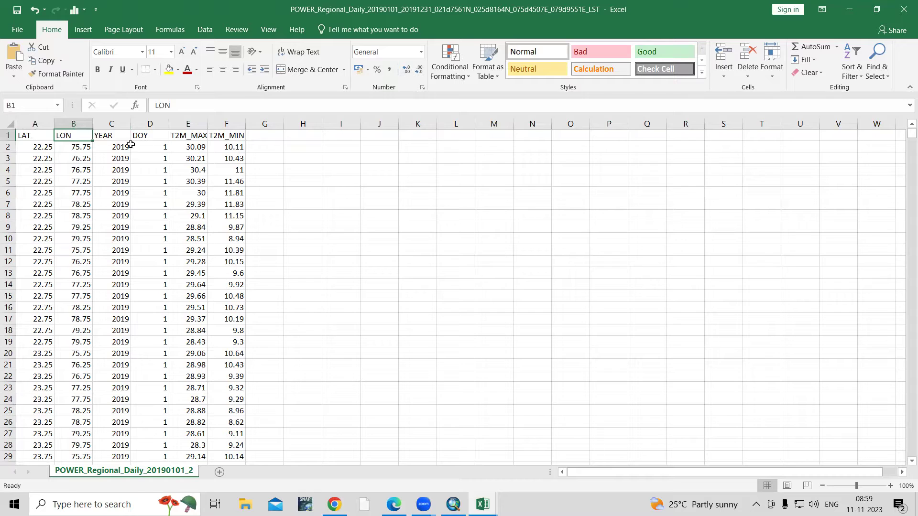
pyautogui.click(197, 138)
pyautogui.doubleClick(209, 124)
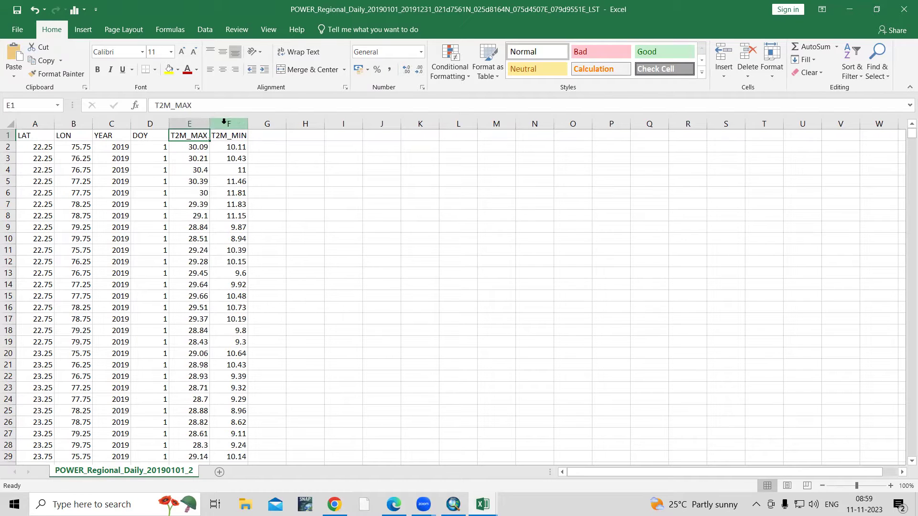
pyautogui.doubleClick(249, 124)
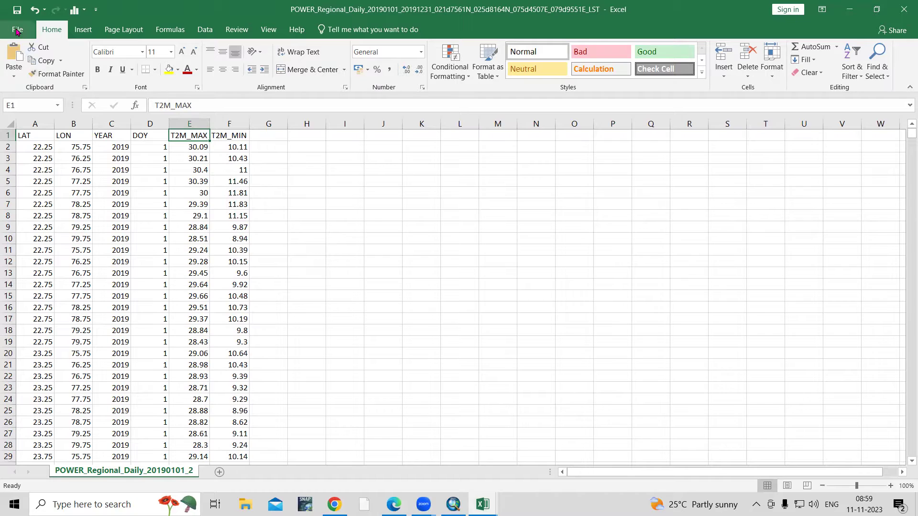
# - Start saving a copy of the workbook and create a folder named Temperature_map in YouTube Video on Local Disk (E:)
pyautogui.click(17, 30)
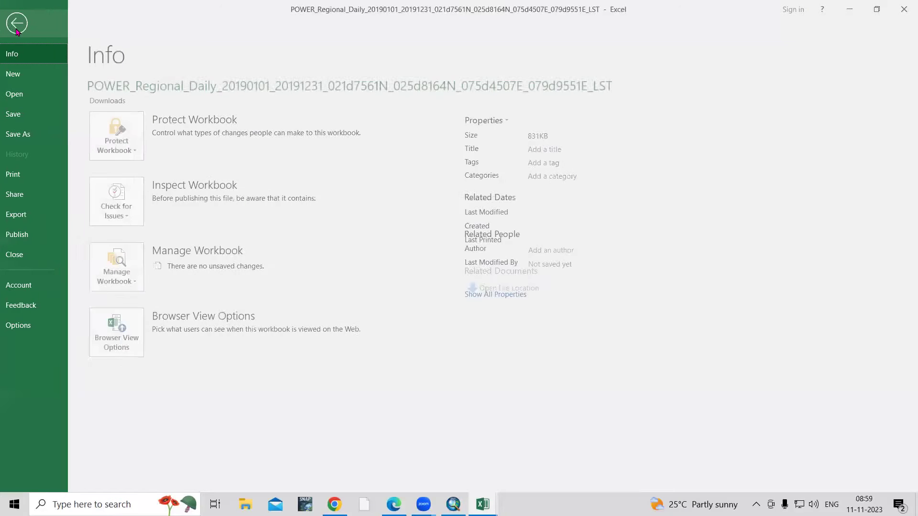
pyautogui.click(24, 137)
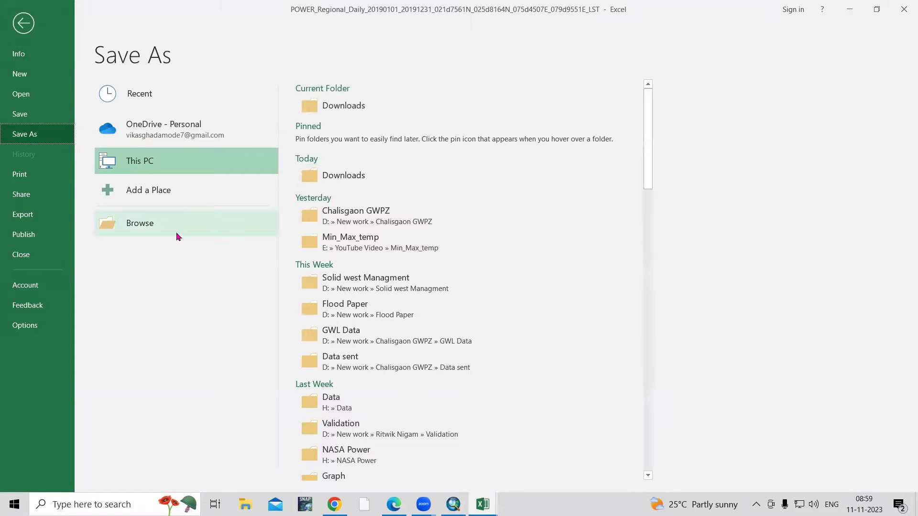
pyautogui.click(180, 230)
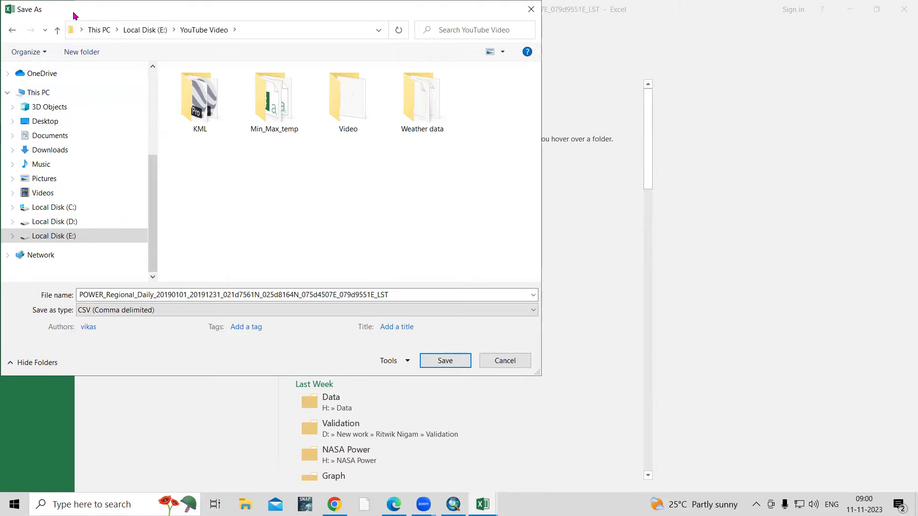
pyautogui.moveTo(74, 15); pyautogui.dragTo(78, 72)
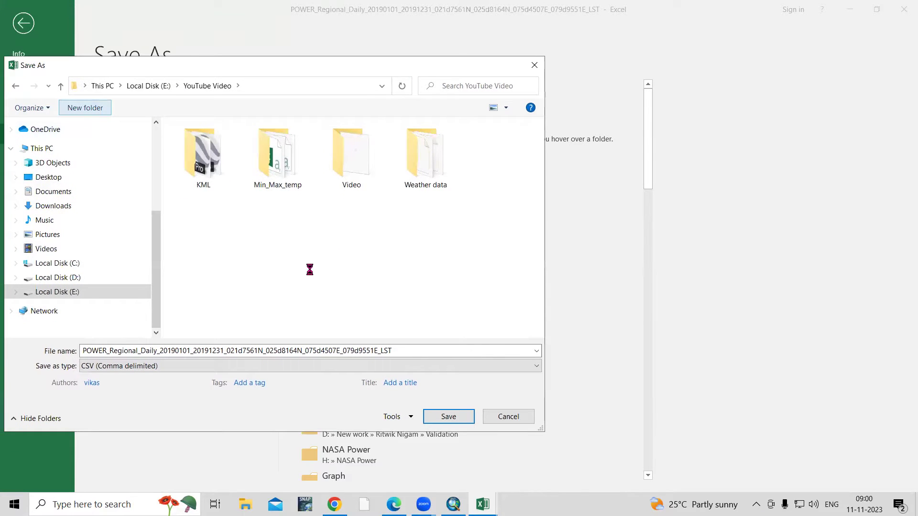
pyautogui.hotkey('ctrl', 'shift', 'n')
pyautogui.write('Tempera')
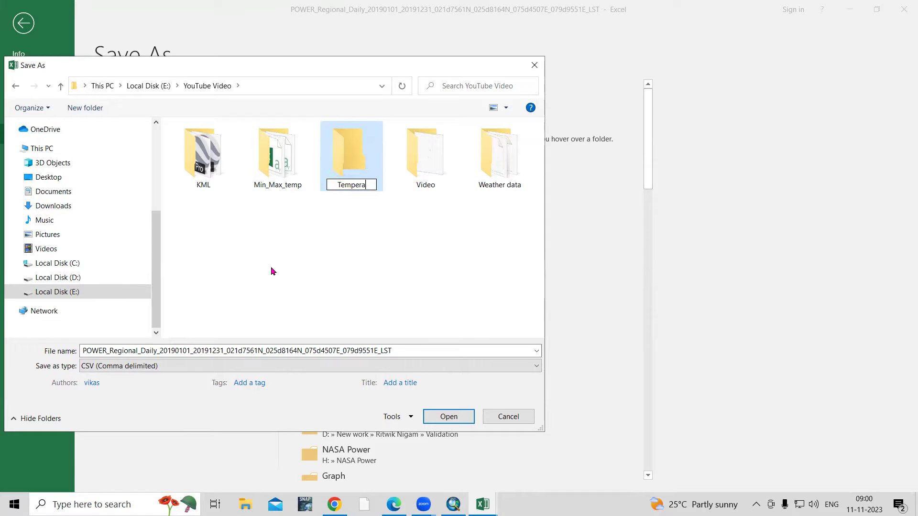
pyautogui.write('ture_map')
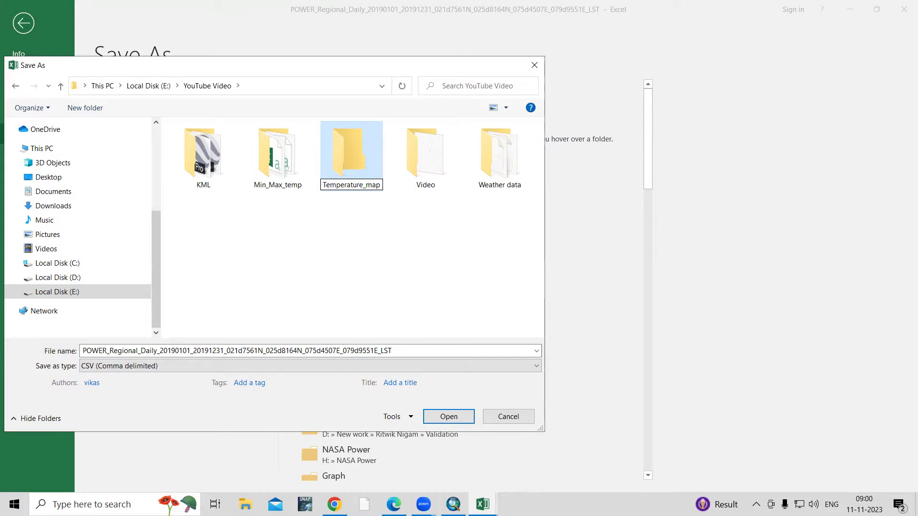
pyautogui.press('Return')
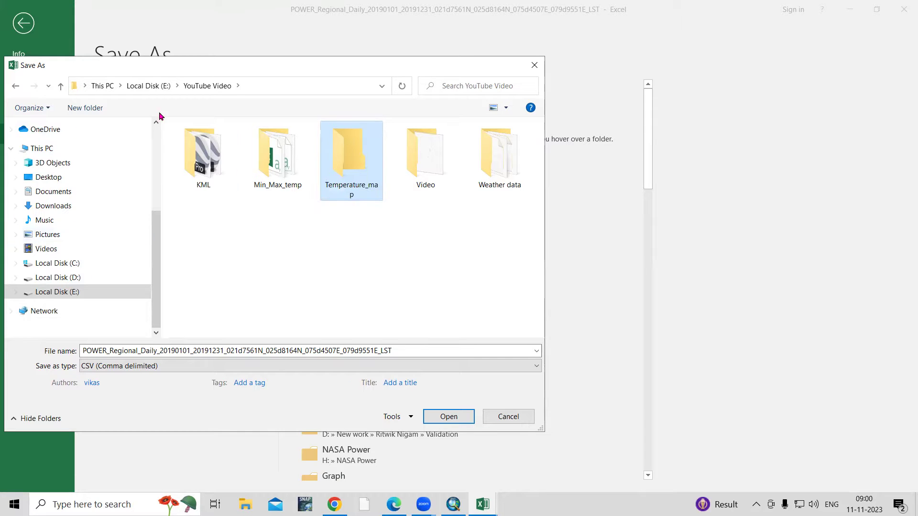
# - Save the workbook in the Temperature_map folder as POWER_Regional_Daily_1 in CSV (Comma delimited) format
pyautogui.doubleClick(348, 170)
pyautogui.doubleClick(159, 350)
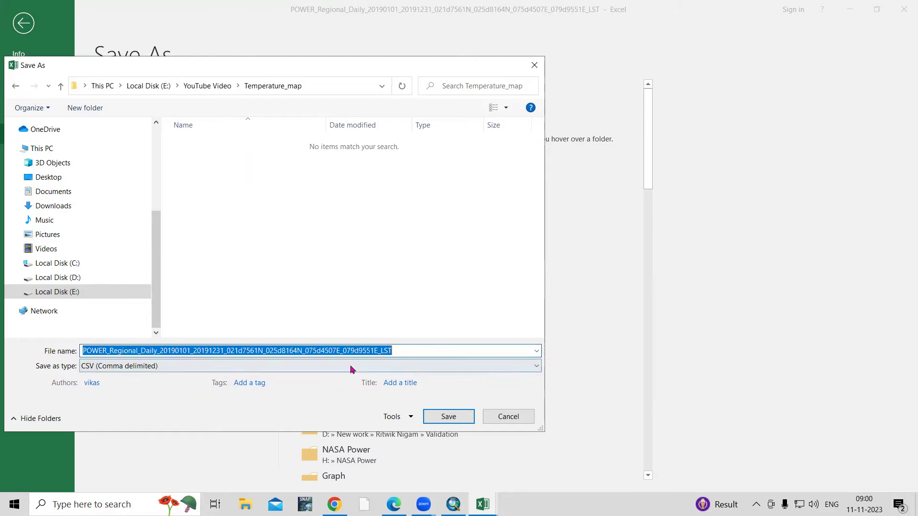
pyautogui.moveTo(416, 350); pyautogui.dragTo(162, 350)
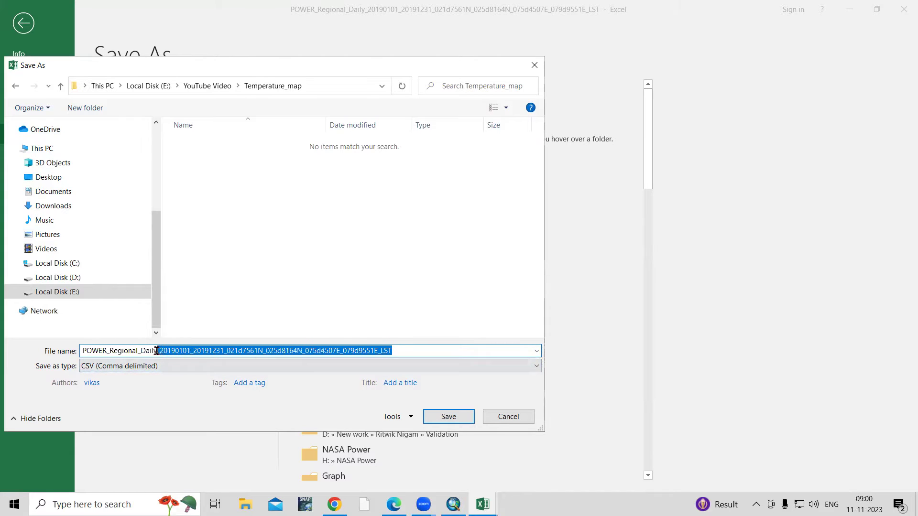
pyautogui.press('BackSpace')
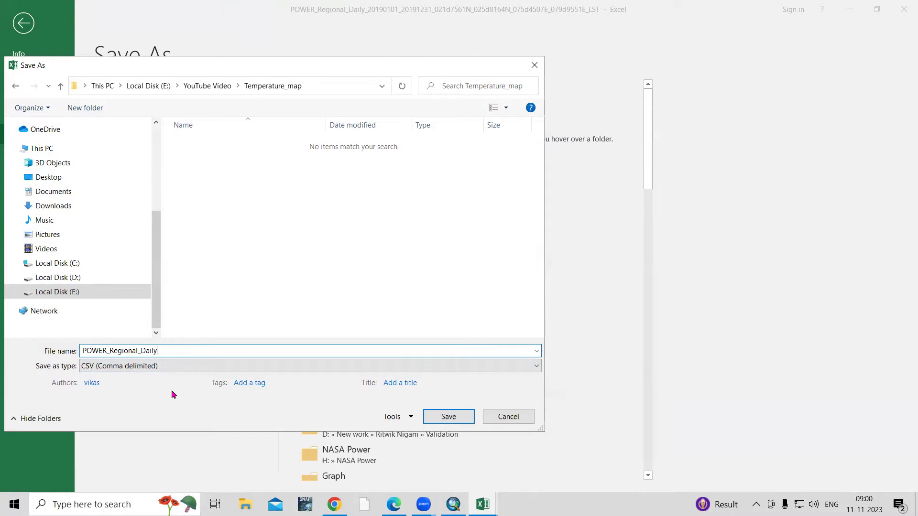
pyautogui.click(174, 368)
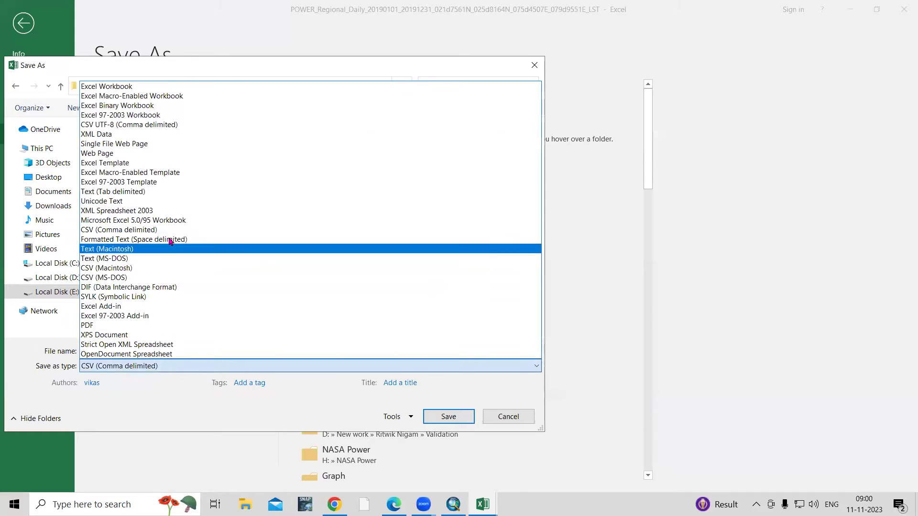
pyautogui.click(171, 233)
pyautogui.doubleClick(168, 350)
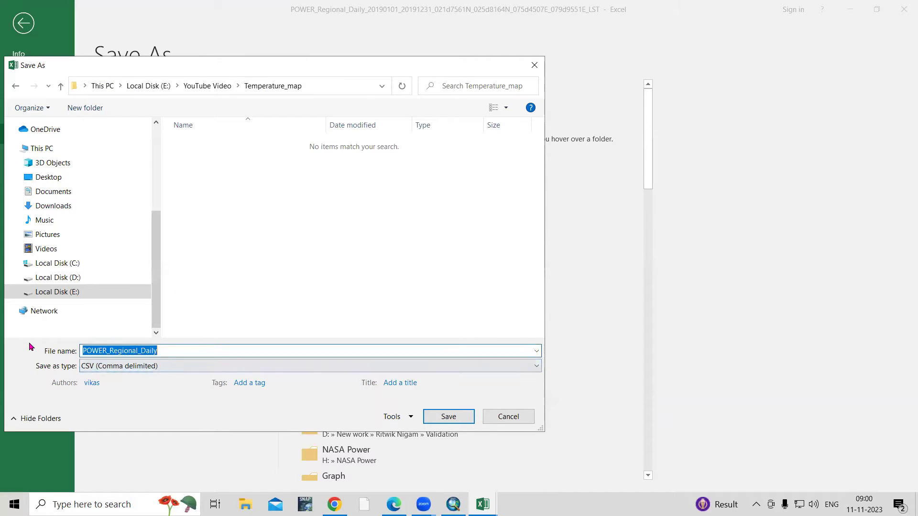
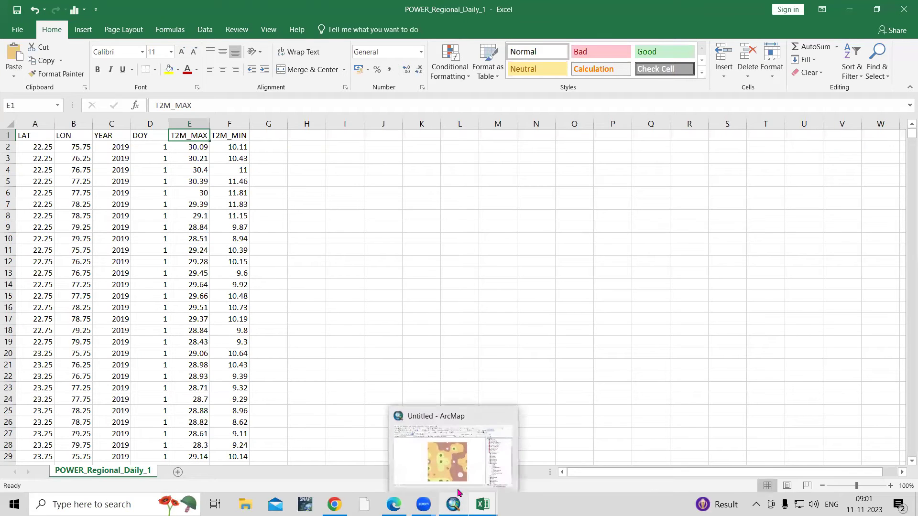
# - Switch to ArcMap and start a new blank map document without saving changes to the untitled map
pyautogui.click(468, 469)
pyautogui.click(13, 36)
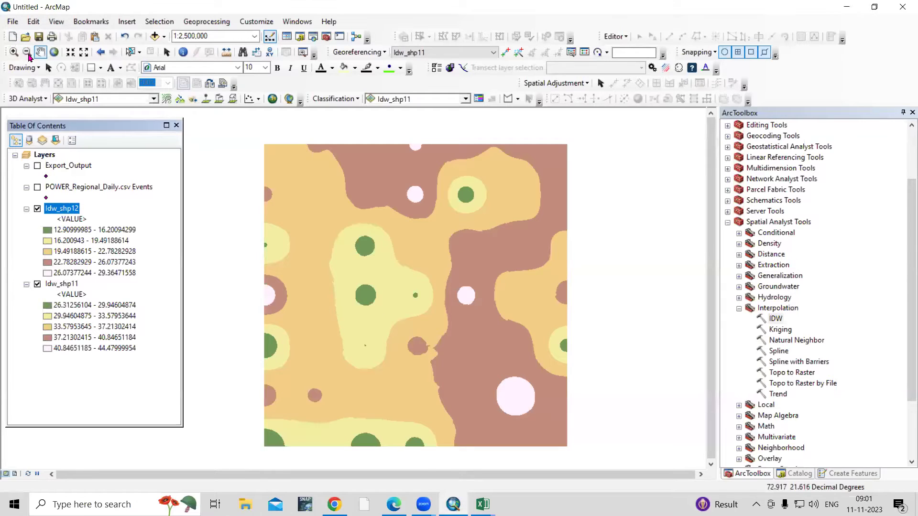
pyautogui.click(614, 385)
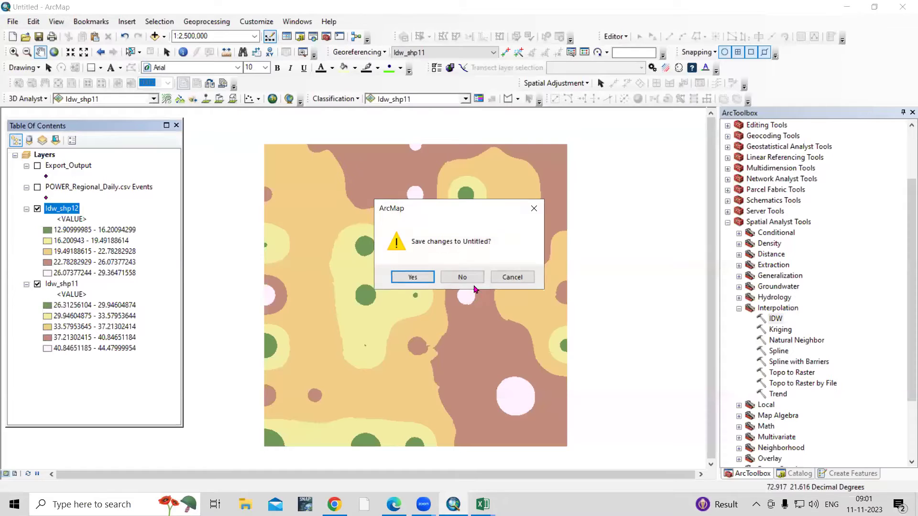
pyautogui.click(471, 282)
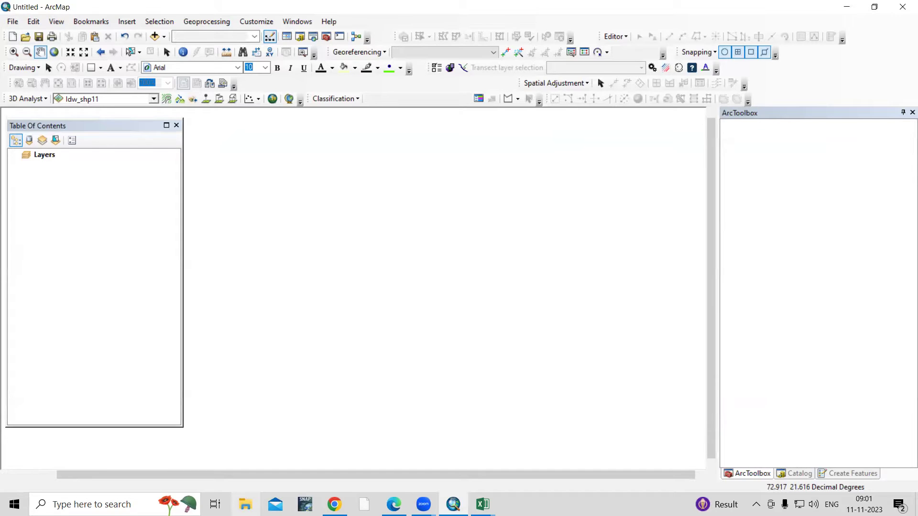
# - Switch to File Explorer and check the saved CSV file in the Temperature_map folder
pyautogui.hotkey('alt', 'Tab')
pyautogui.doubleClick(349, 173)
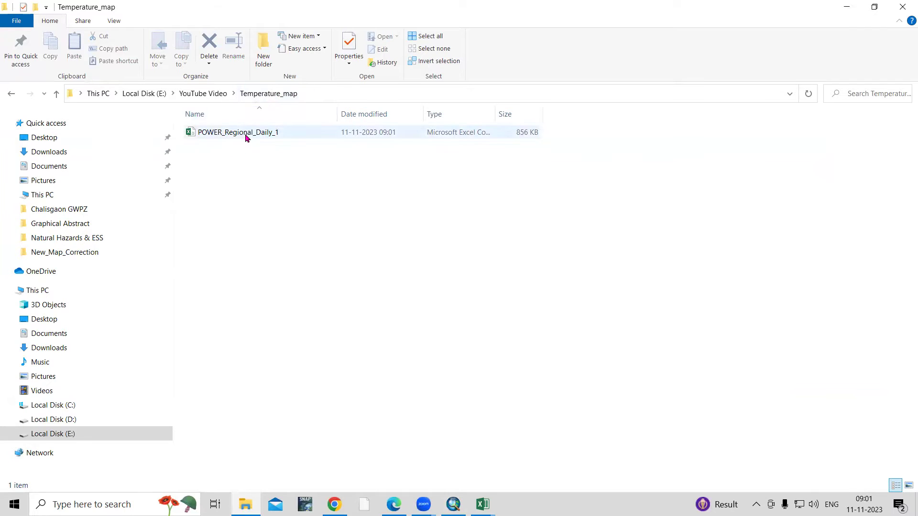
pyautogui.moveTo(246, 138)
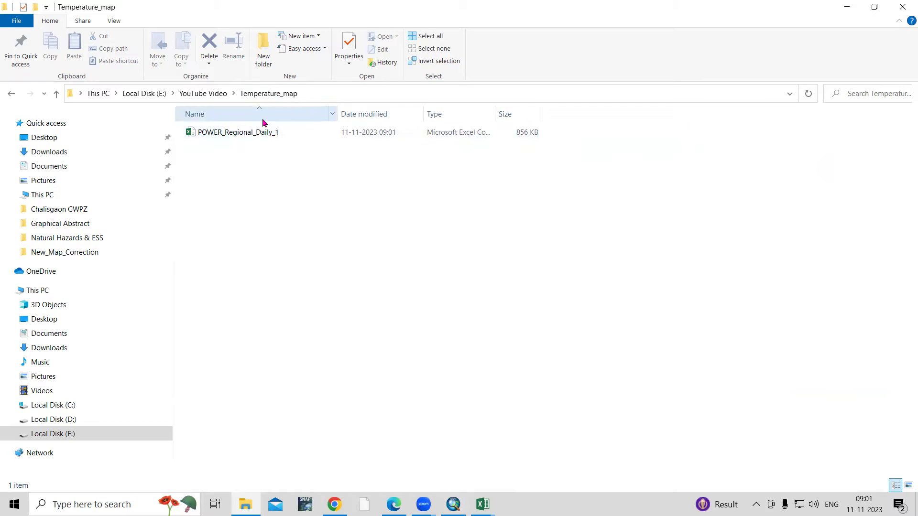
# - Switch to ArcMap and start adding XY data, choosing POWER_Regional_Daily_1.csv from the Temperature_map folder as the table
pyautogui.click(453, 504)
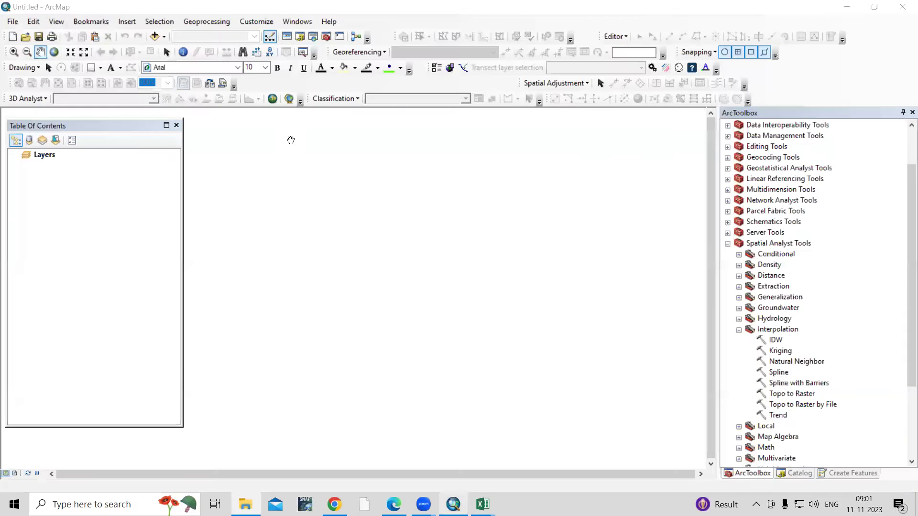
pyautogui.click(13, 22)
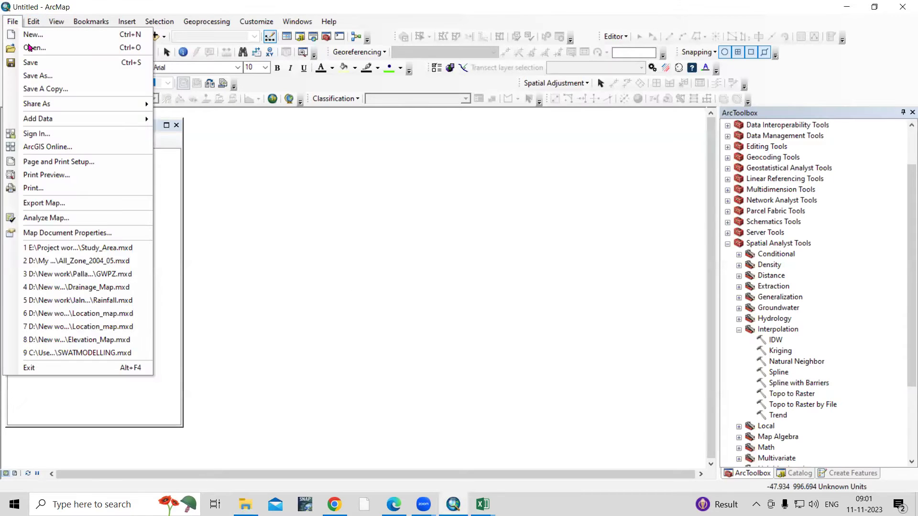
pyautogui.moveTo(78, 126)
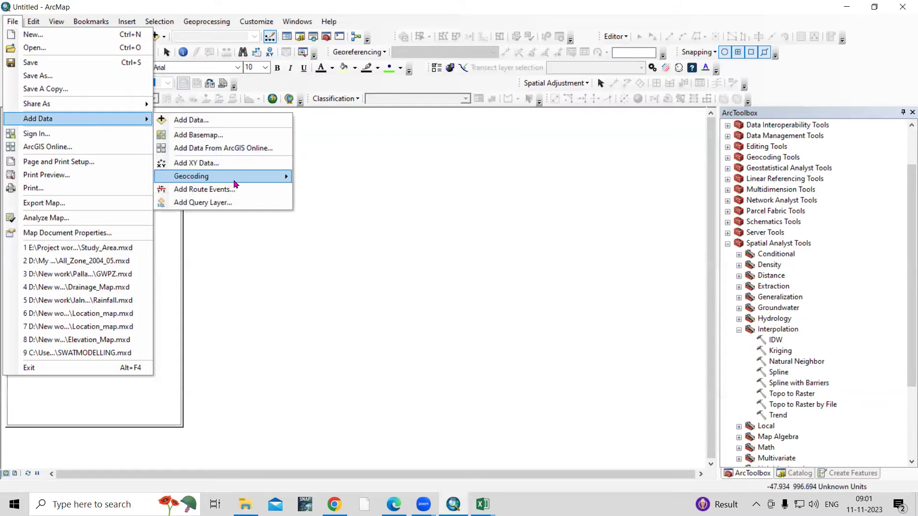
pyautogui.click(196, 163)
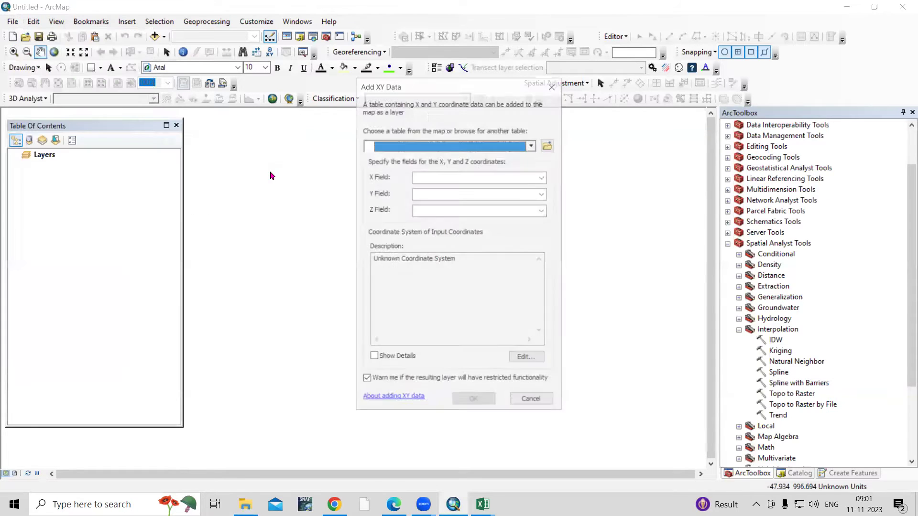
pyautogui.click(548, 145)
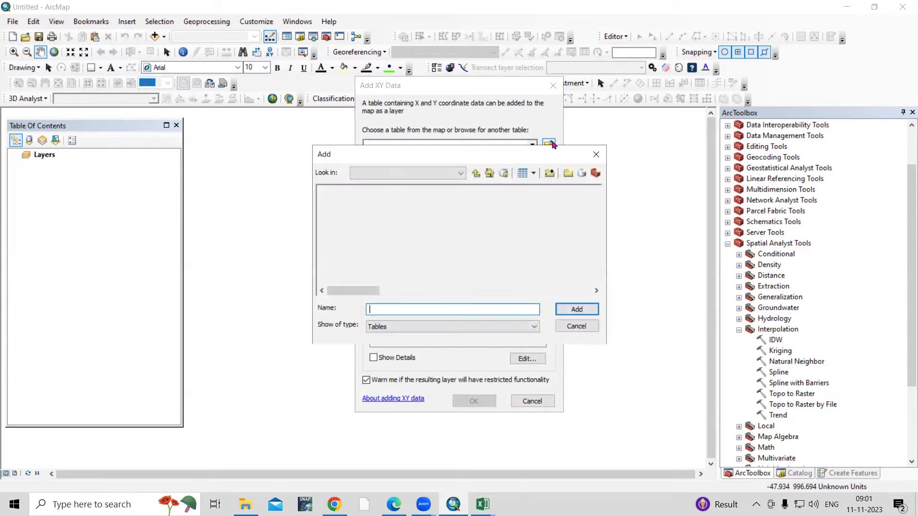
pyautogui.click(476, 174)
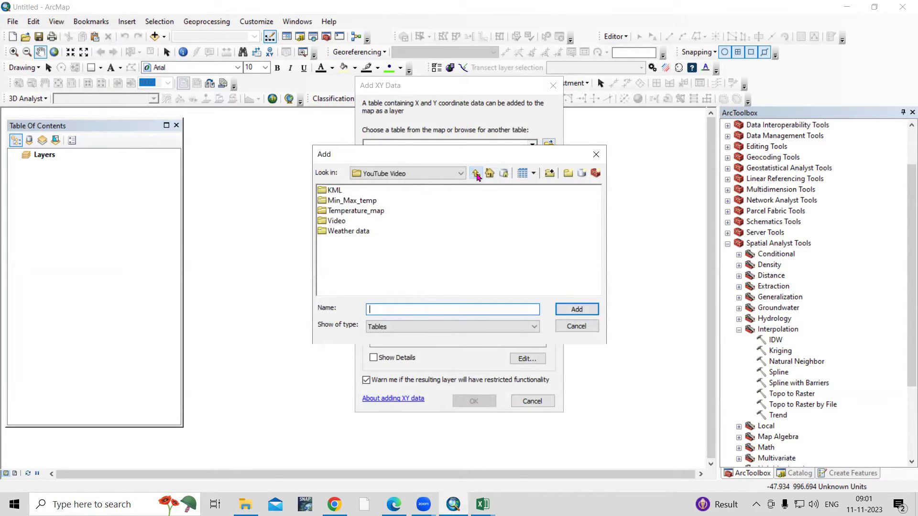
pyautogui.doubleClick(356, 211)
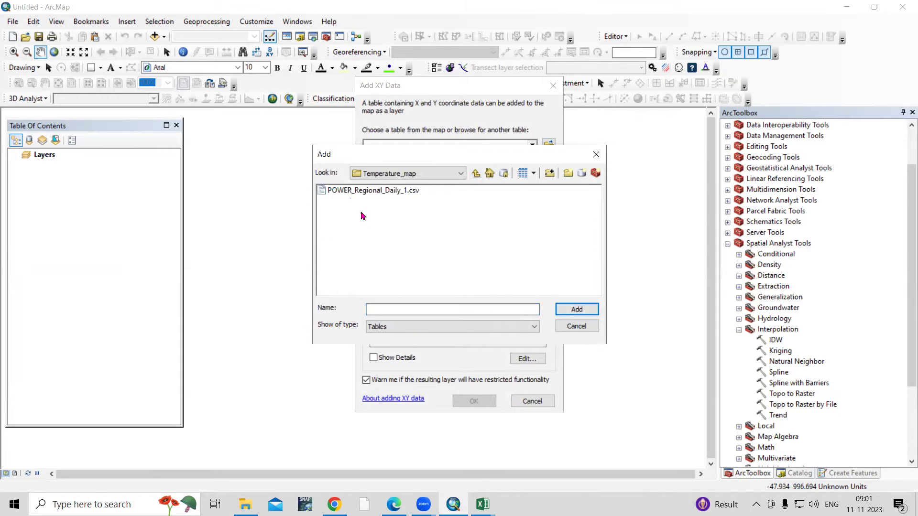
pyautogui.click(354, 193)
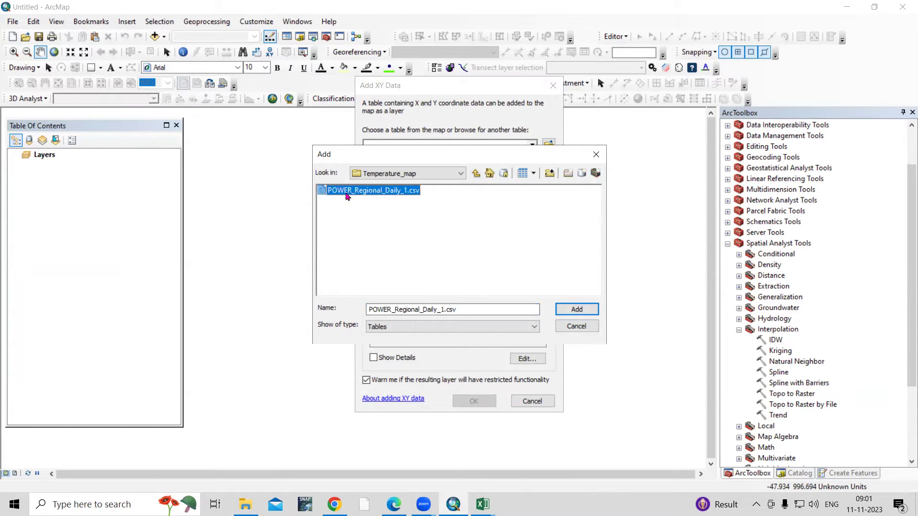
pyautogui.click(576, 311)
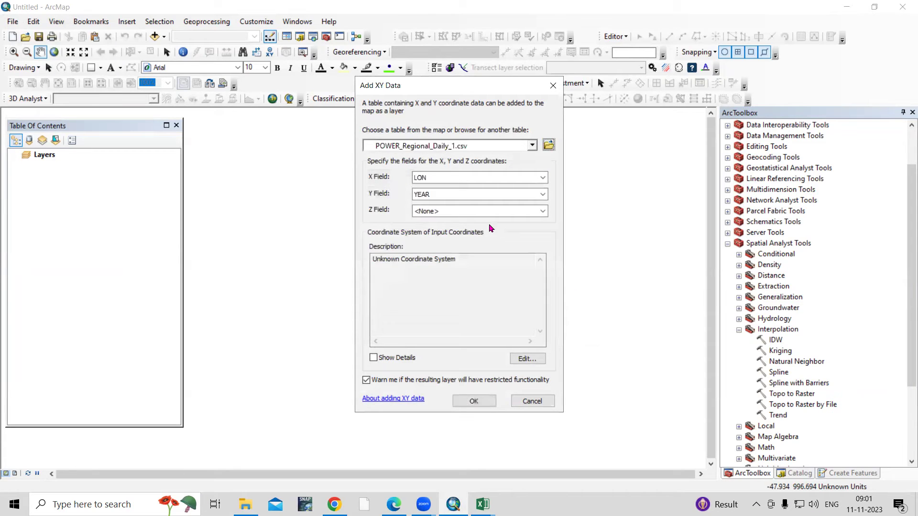
# - Set the Y field to LAT and the Z field to T2M_MAX for the XY data
pyautogui.click(543, 194)
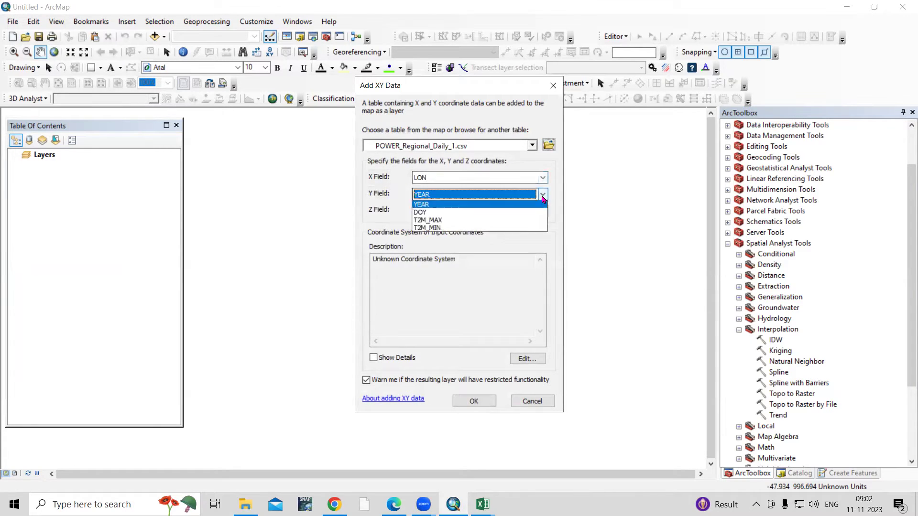
pyautogui.click(504, 206)
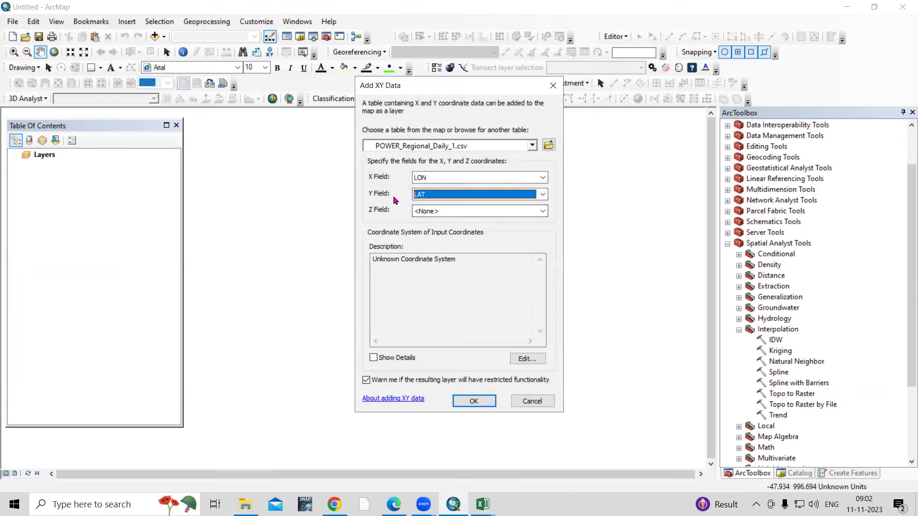
pyautogui.click(543, 211)
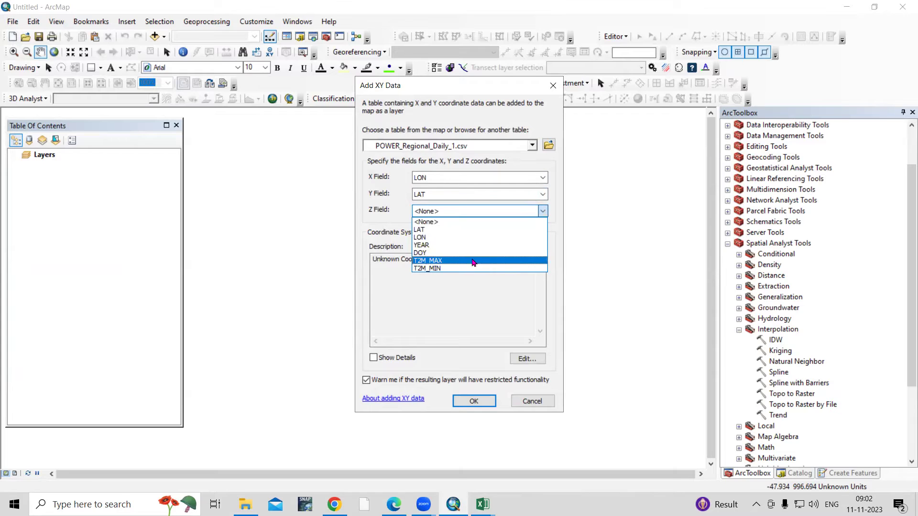
pyautogui.click(443, 262)
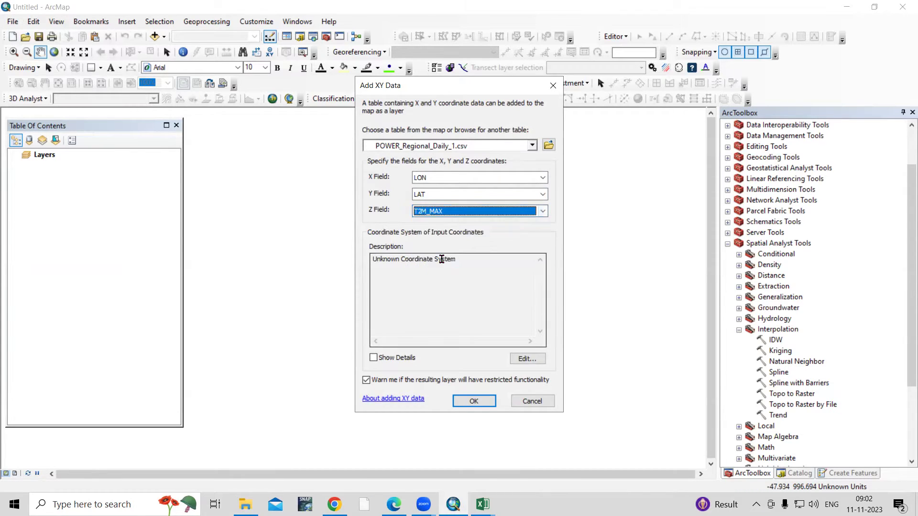
# - Assign the WGS 1984 coordinate system to the XY data and add it to the map as a point layer
pyautogui.click(525, 359)
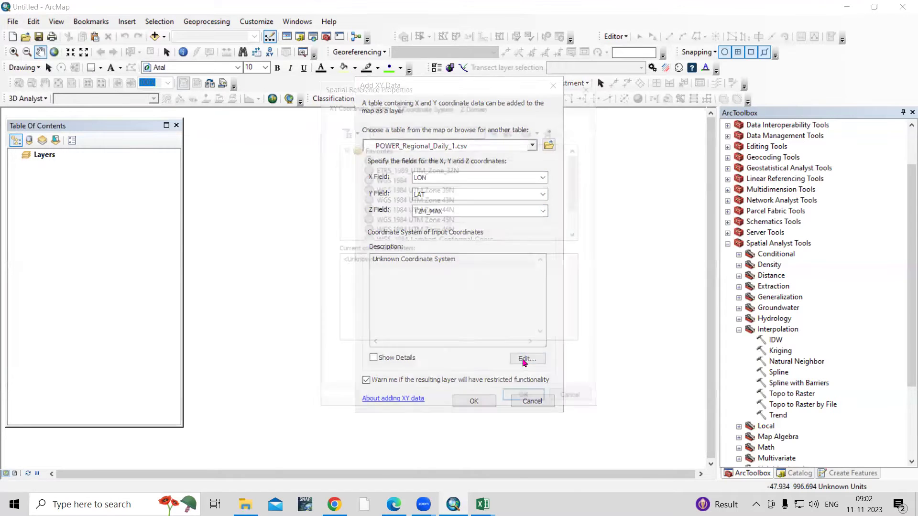
pyautogui.click(389, 181)
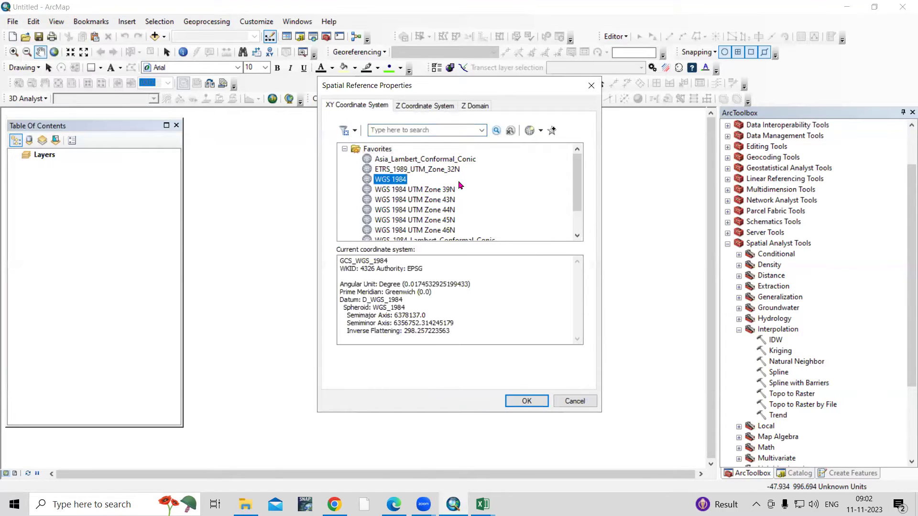
pyautogui.click(527, 402)
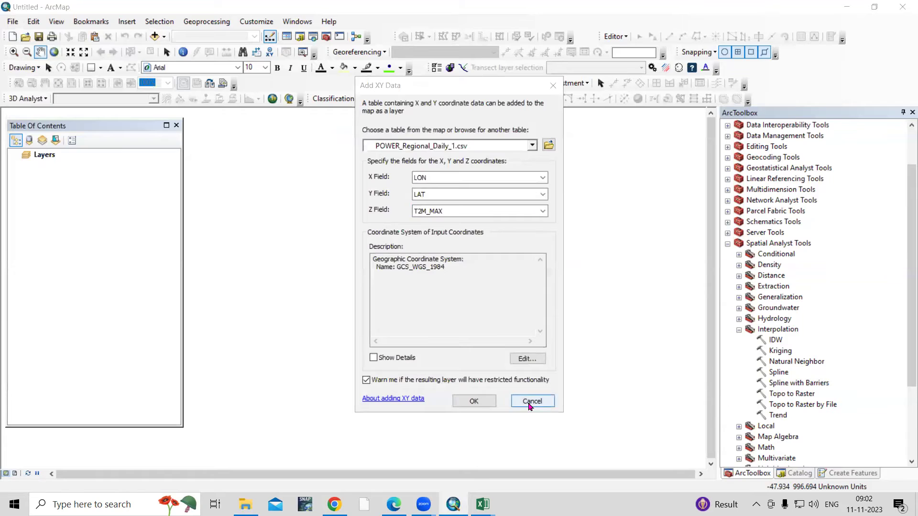
pyautogui.click(472, 403)
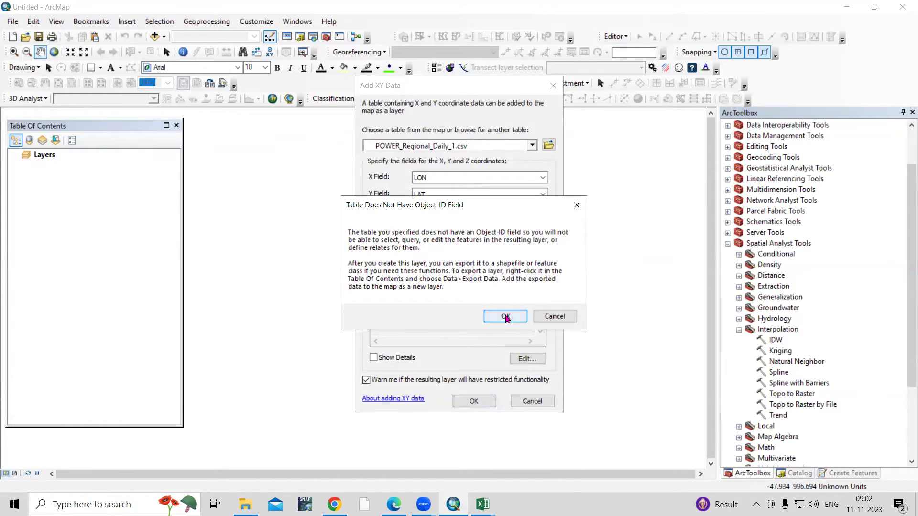
pyautogui.click(506, 316)
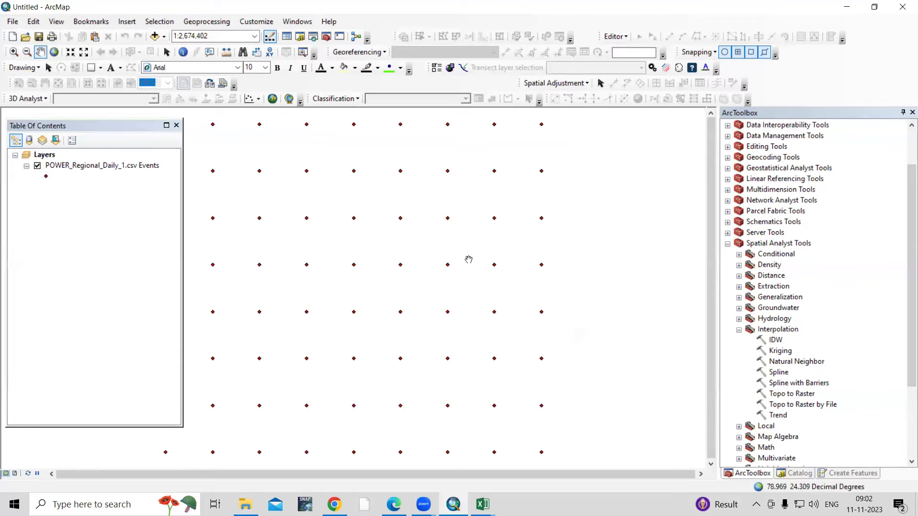
# - Compare the plotted point grid with the region selected in the POWER Data Access Viewer in Chrome
pyautogui.scroll(3, 469, 259)
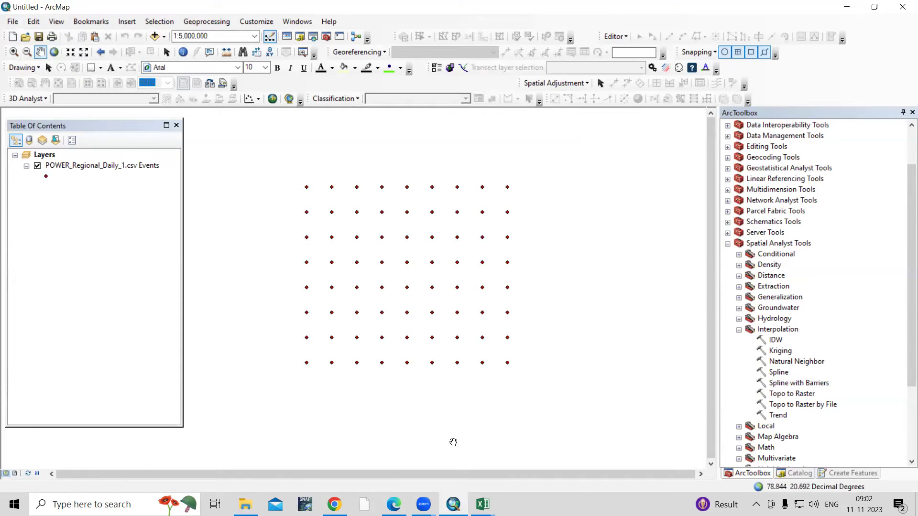
pyautogui.click(334, 504)
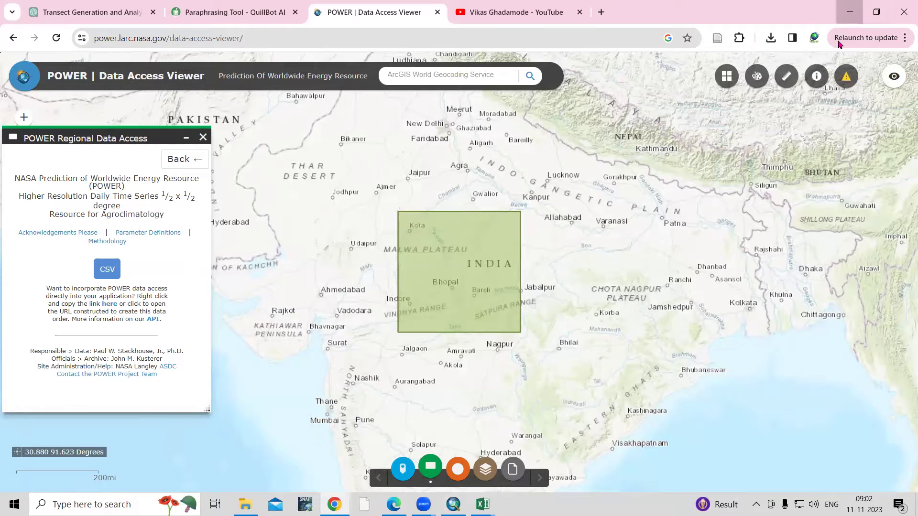
pyautogui.click(850, 13)
# - Start exporting the POWER_Regional_Daily_1.csv Events layer's data in ArcMap, with the Temperature_map folder as the shapefile's destination
pyautogui.click(88, 168)
pyautogui.rightClick(88, 168)
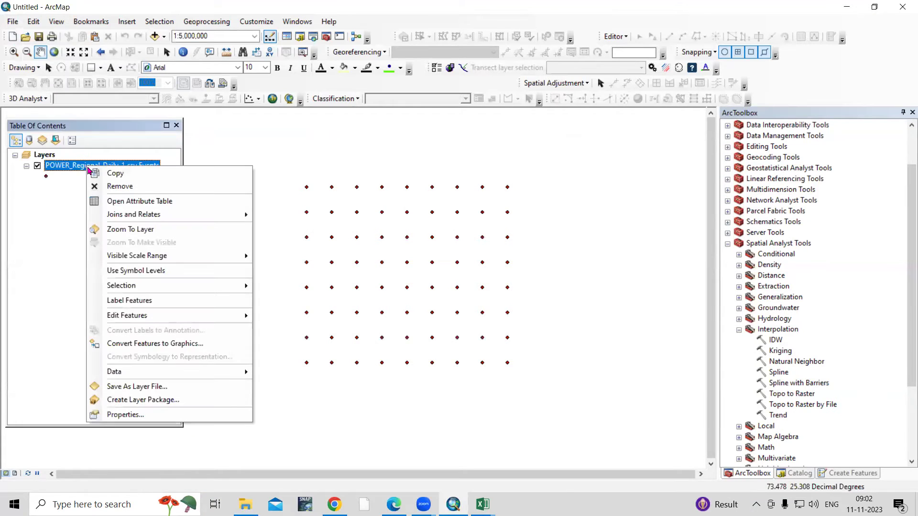
pyautogui.moveTo(155, 378)
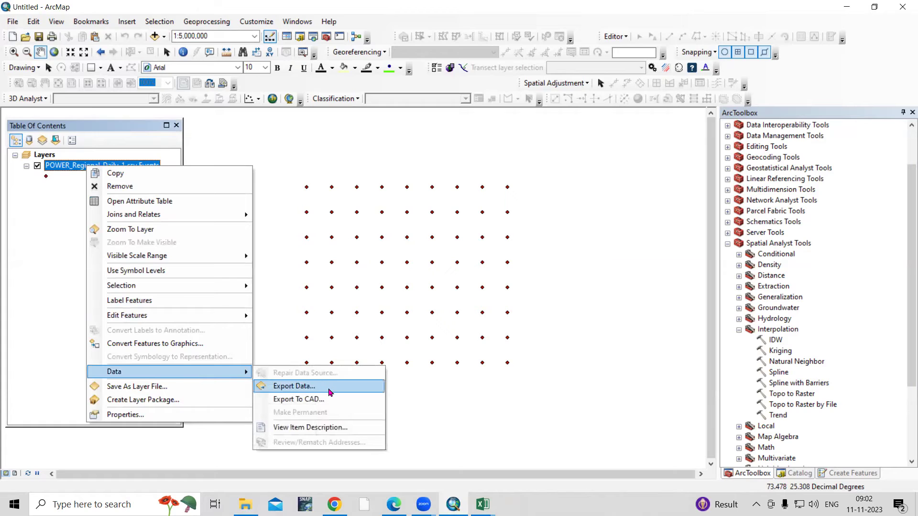
pyautogui.click(330, 393)
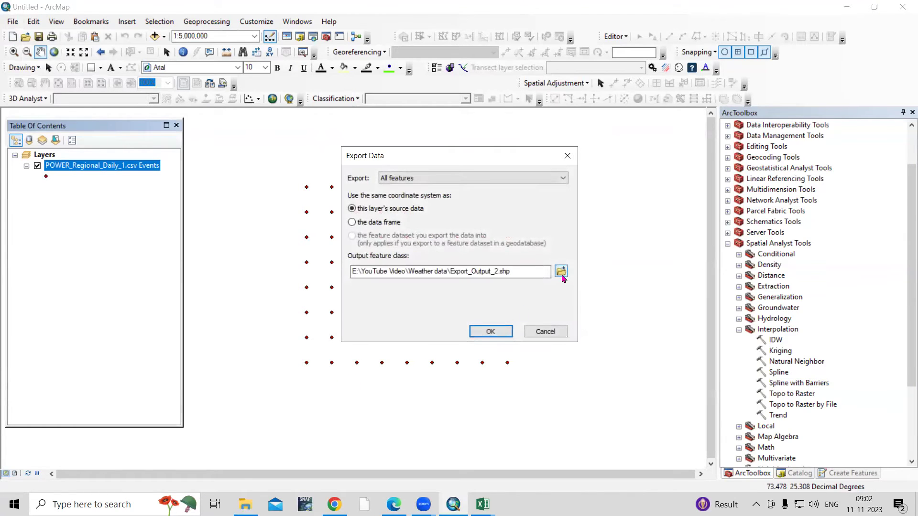
pyautogui.click(562, 275)
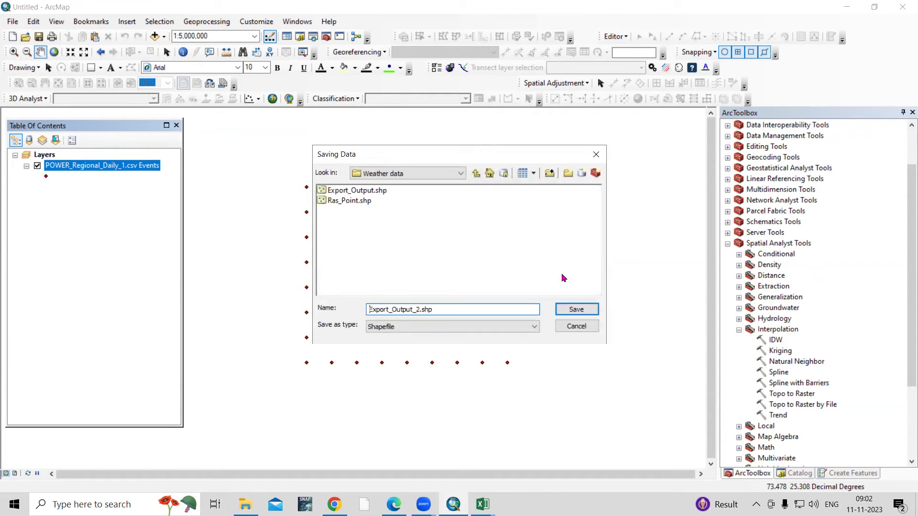
pyautogui.click(476, 173)
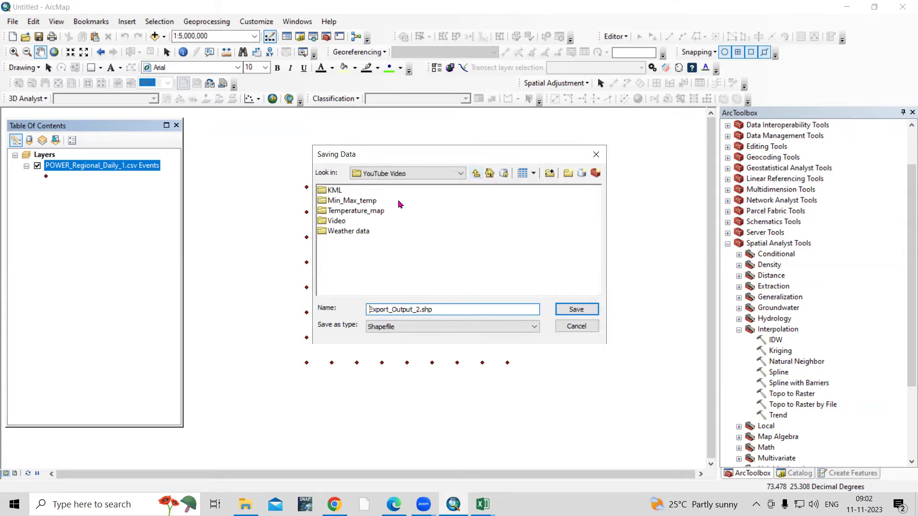
pyautogui.doubleClick(361, 215)
# - Export the points as a shapefile named Temp_Max_Min, adding it to the map and hiding the original CSV events layer
pyautogui.moveTo(444, 313); pyautogui.dragTo(302, 317)
pyautogui.press('BackSpace')
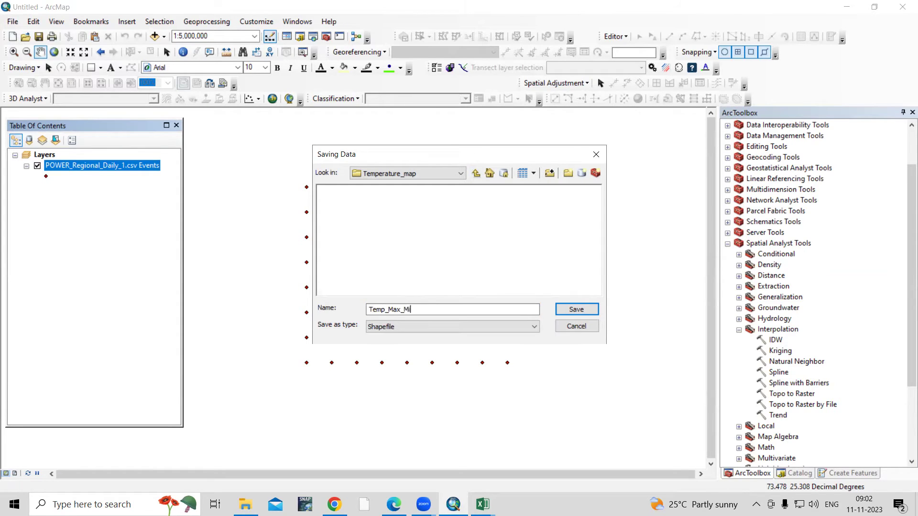
pyautogui.click(576, 309)
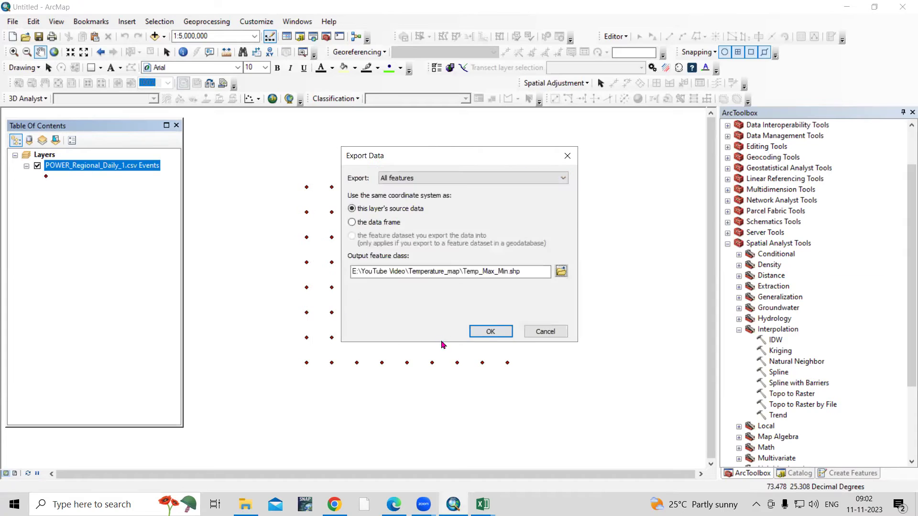
pyautogui.click(487, 331)
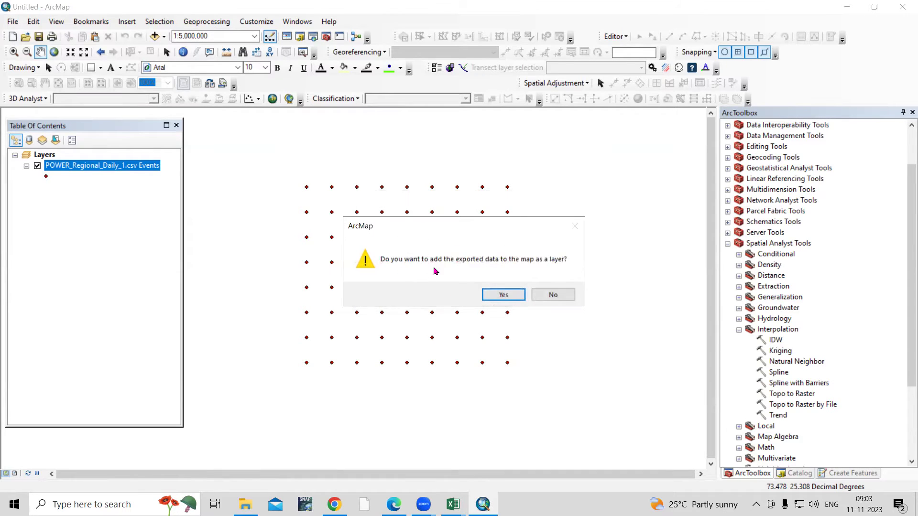
pyautogui.click(504, 292)
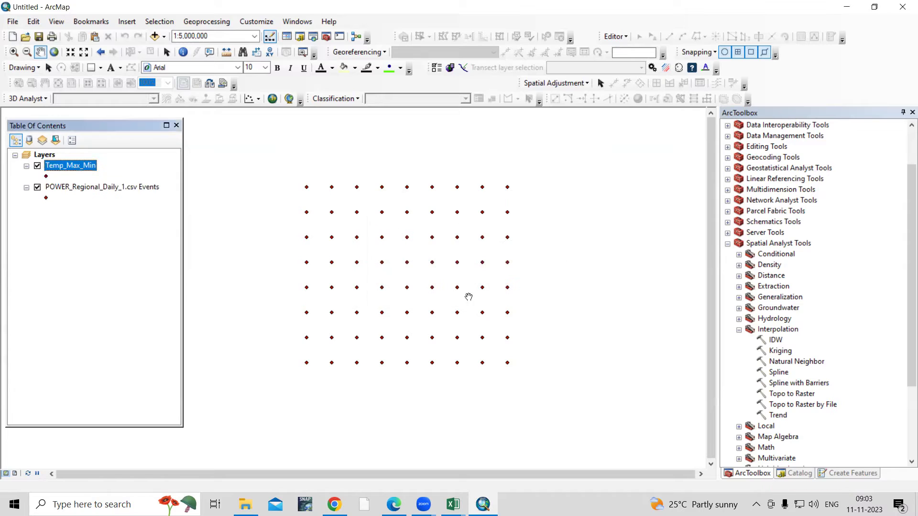
pyautogui.click(38, 187)
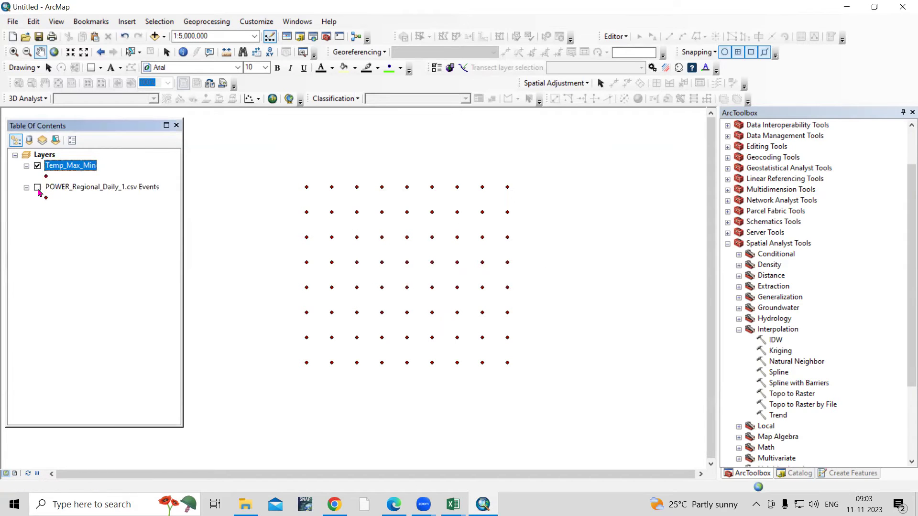
# - Examine the LAT, LON, T2M_MAX and T2M_MIN values in the Temp_Max_Min attribute table
pyautogui.rightClick(57, 167)
pyautogui.click(93, 196)
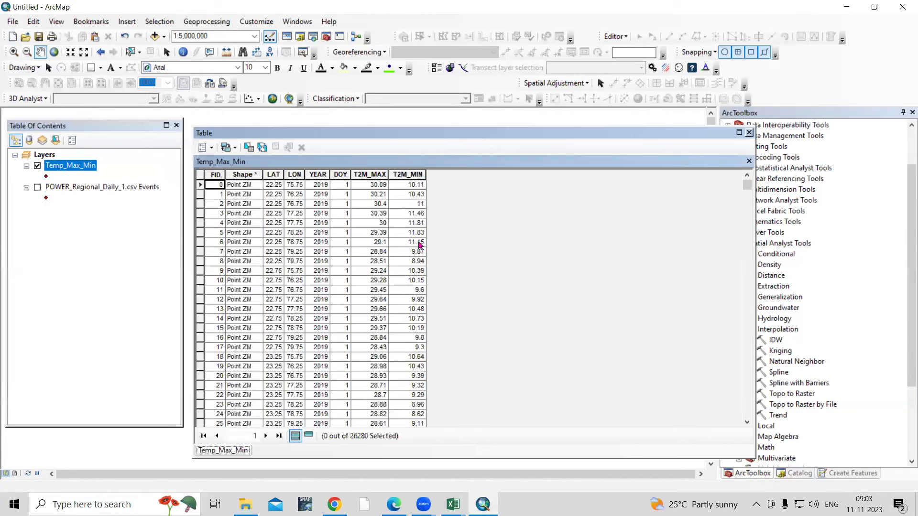
pyautogui.click(275, 187)
pyautogui.click(290, 188)
pyautogui.click(367, 187)
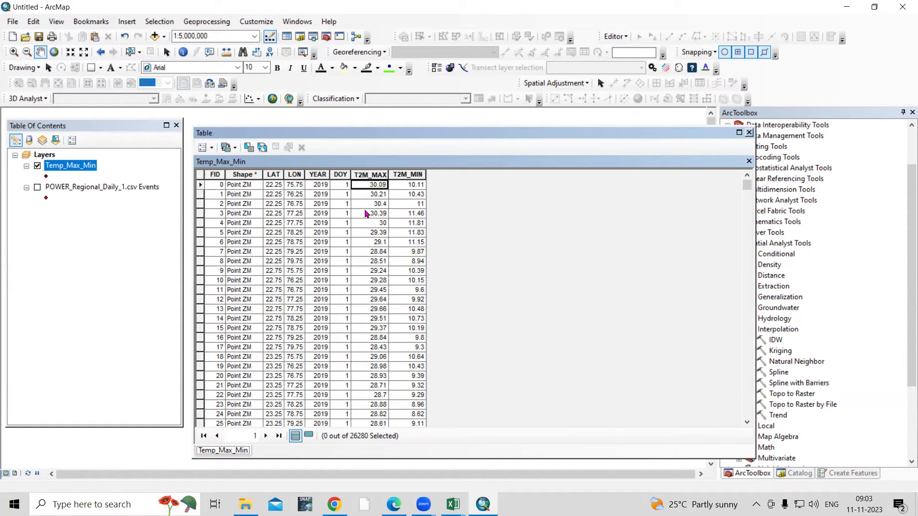
pyautogui.click(403, 188)
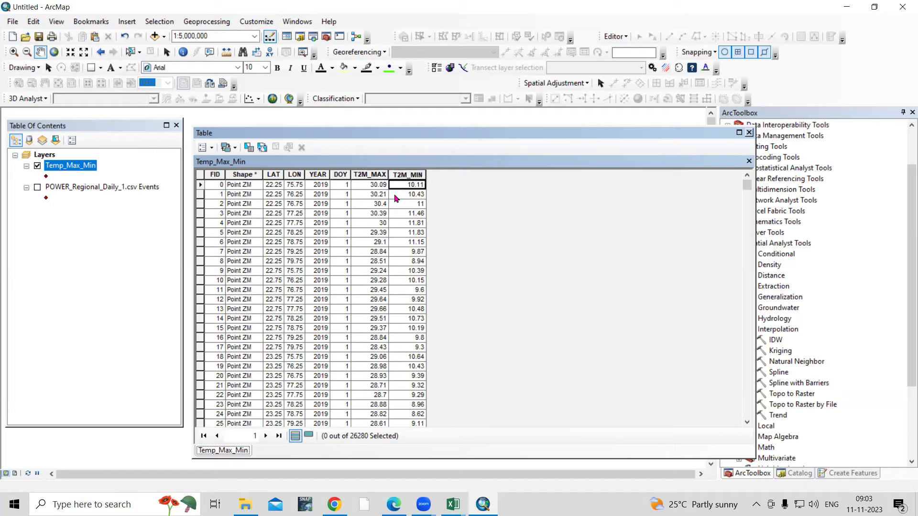
pyautogui.click(749, 133)
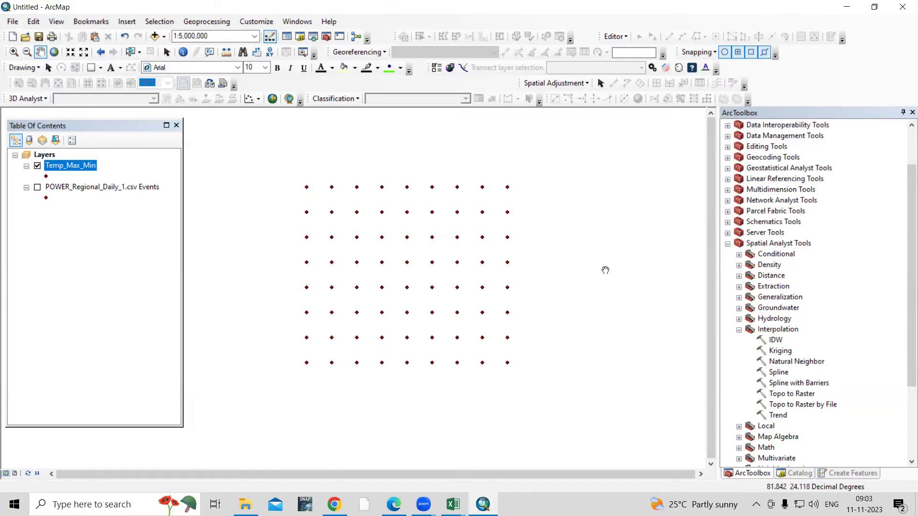
pyautogui.click(747, 247)
pyautogui.click(728, 244)
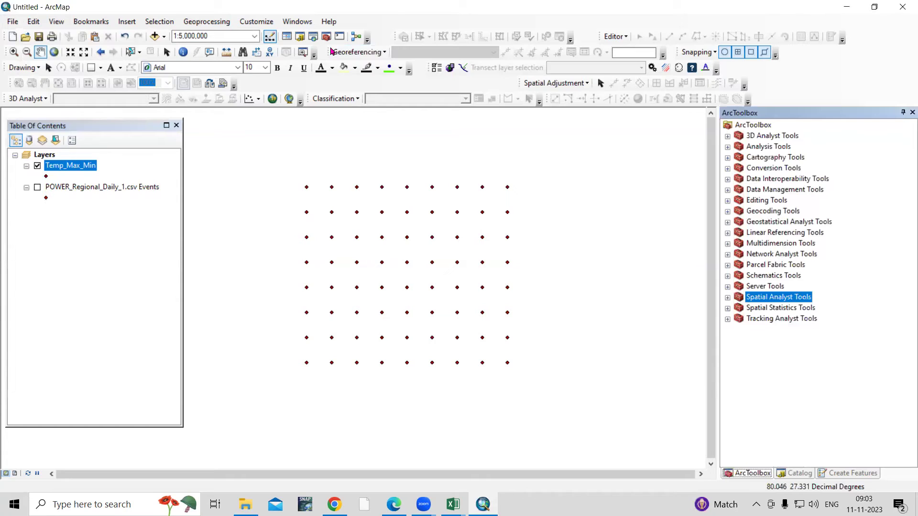
pyautogui.doubleClick(766, 297)
pyautogui.click(739, 245)
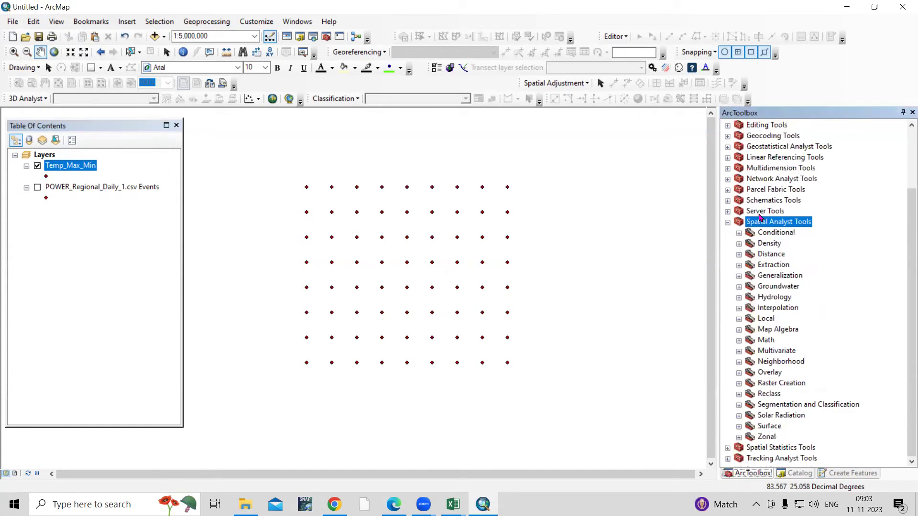
pyautogui.doubleClick(779, 308)
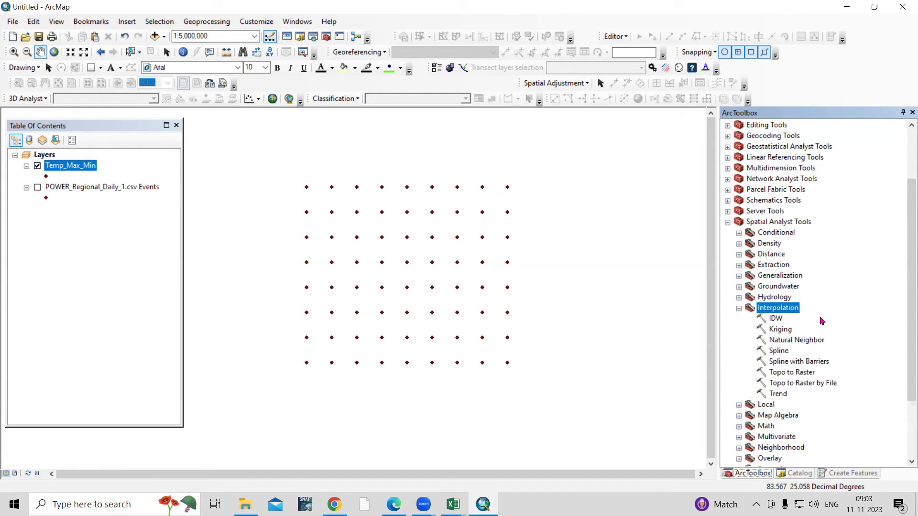
pyautogui.doubleClick(776, 319)
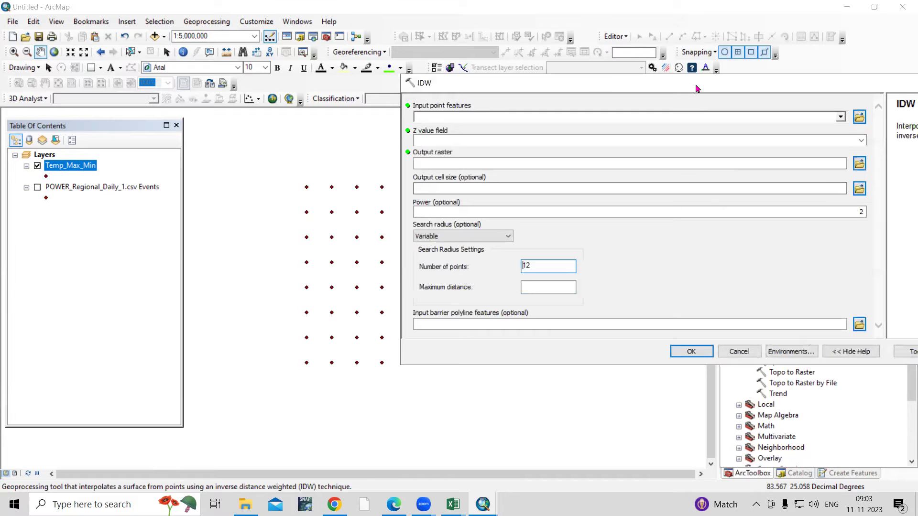
pyautogui.moveTo(696, 88); pyautogui.dragTo(677, 92)
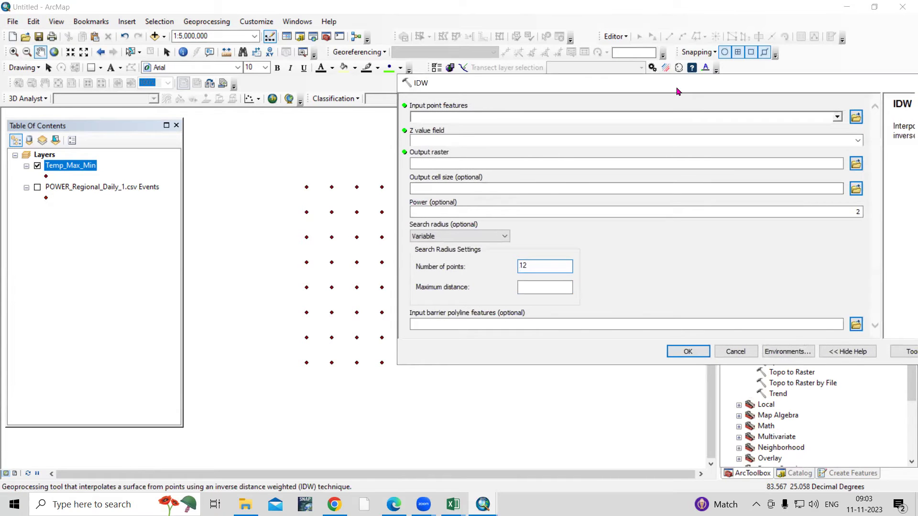
pyautogui.moveTo(676, 92); pyautogui.dragTo(488, 108)
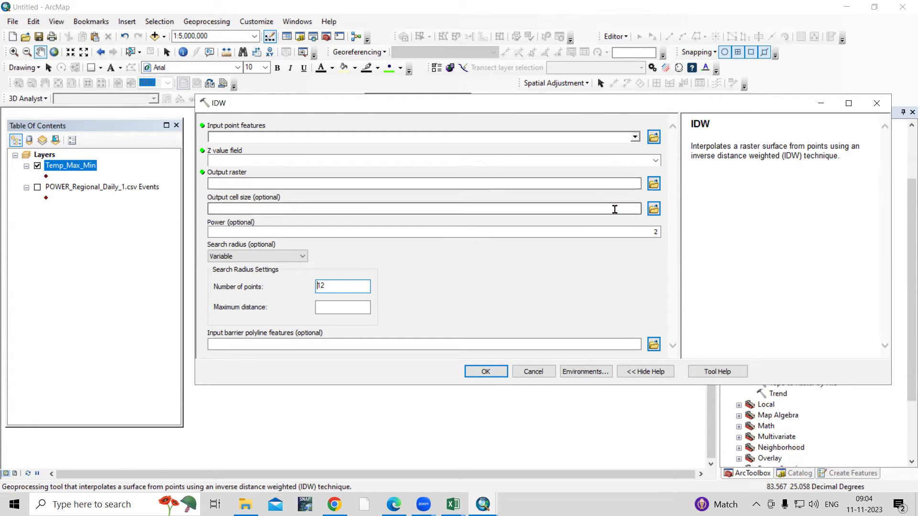
pyautogui.click(530, 372)
# - Read the IDW tool's help page, focusing on the usage note about how densely the input points should be sampled
pyautogui.click(775, 319)
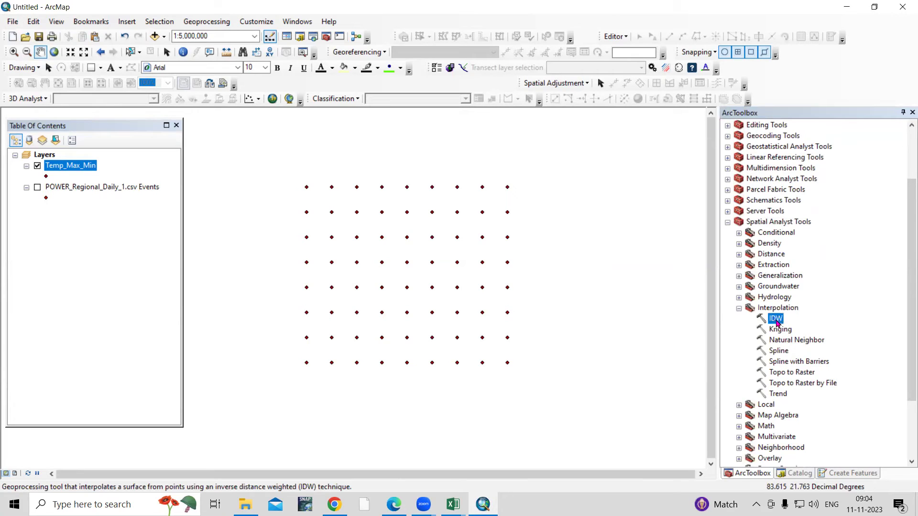
pyautogui.rightClick(775, 319)
pyautogui.click(812, 282)
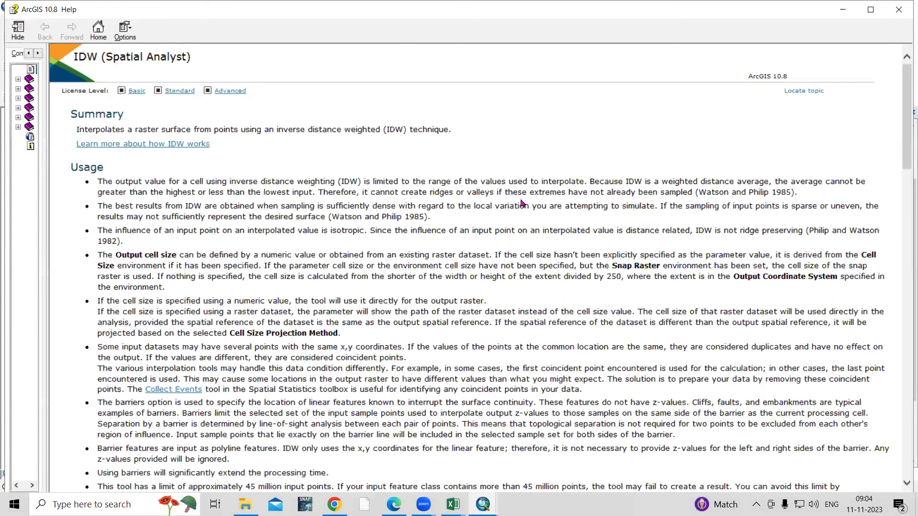
pyautogui.moveTo(136, 205); pyautogui.dragTo(532, 206)
pyautogui.click(898, 9)
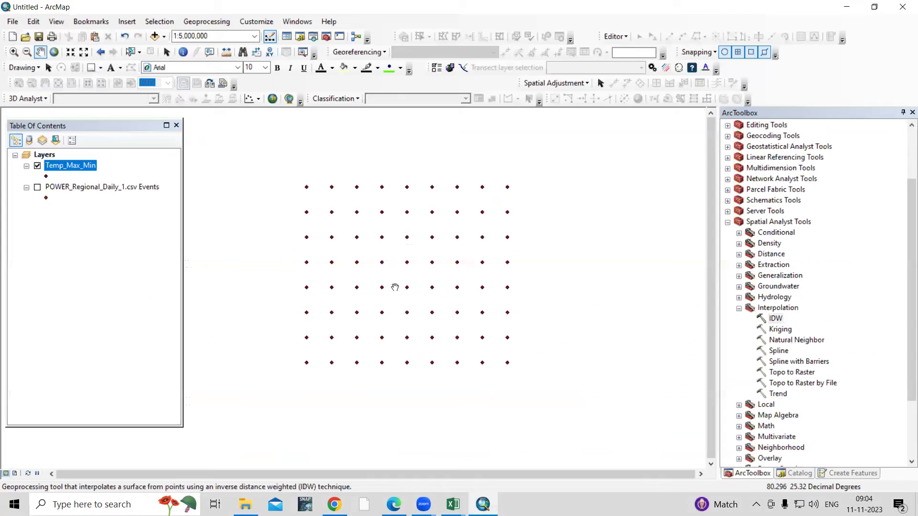
# - Set up an IDW interpolation with Temp_Max_Min as the input point features and T2M_MAX as the Z value field
pyautogui.doubleClick(767, 320)
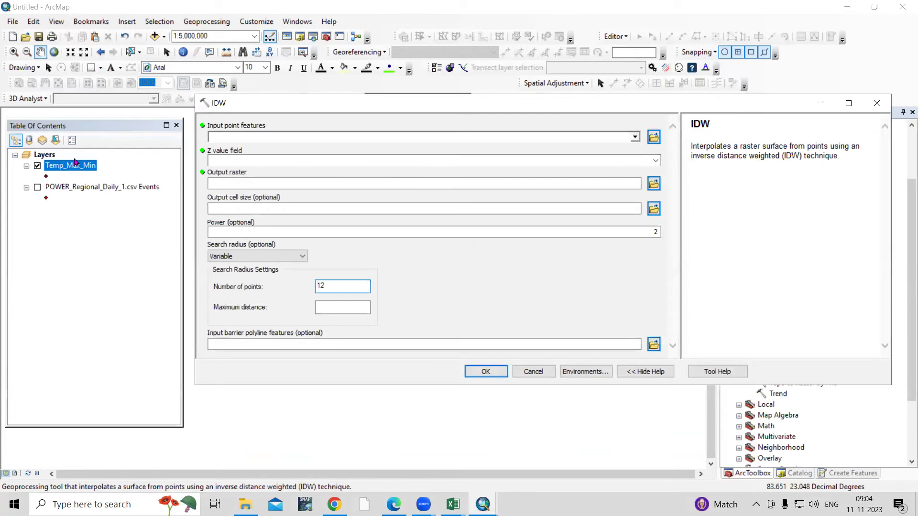
pyautogui.moveTo(65, 165); pyautogui.dragTo(343, 137)
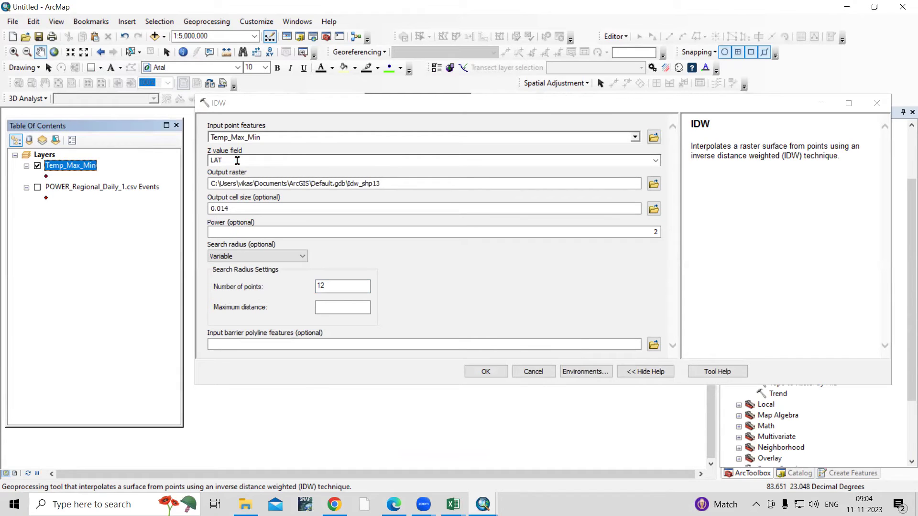
pyautogui.click(516, 161)
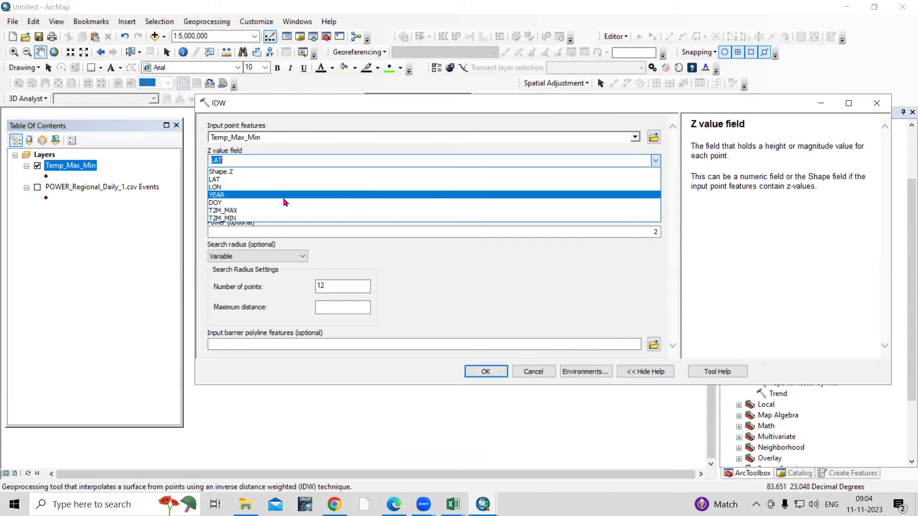
pyautogui.click(262, 214)
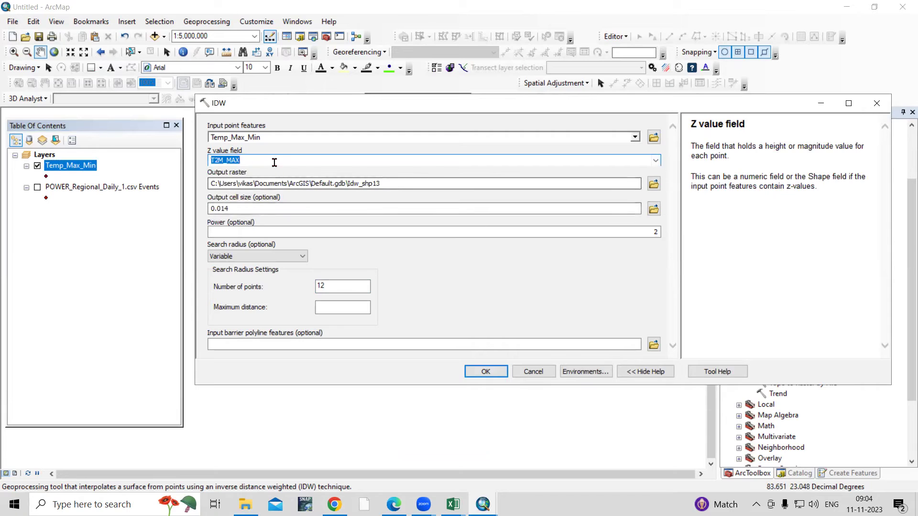
pyautogui.click(493, 295)
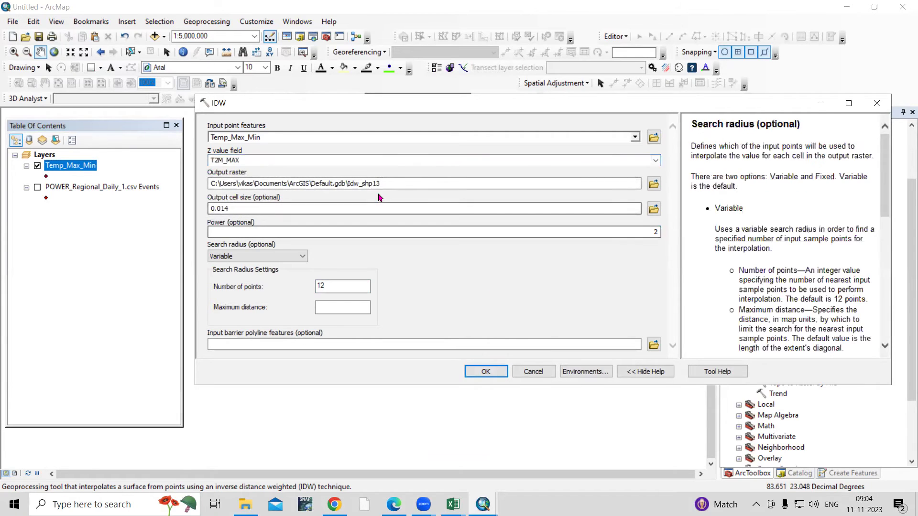
# - Set the output raster to Max_Temp.tif in the Temperature_map folder and run the IDW interpolation
pyautogui.click(653, 186)
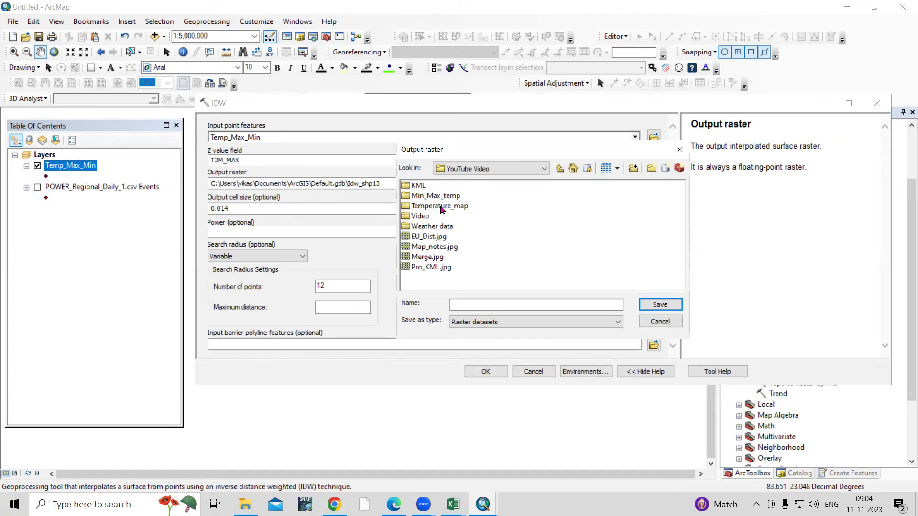
pyautogui.doubleClick(441, 208)
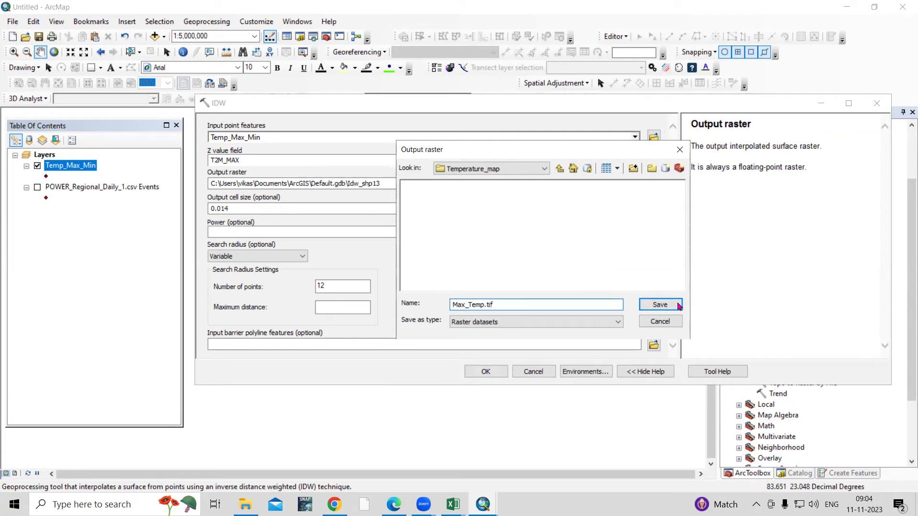
pyautogui.click(660, 305)
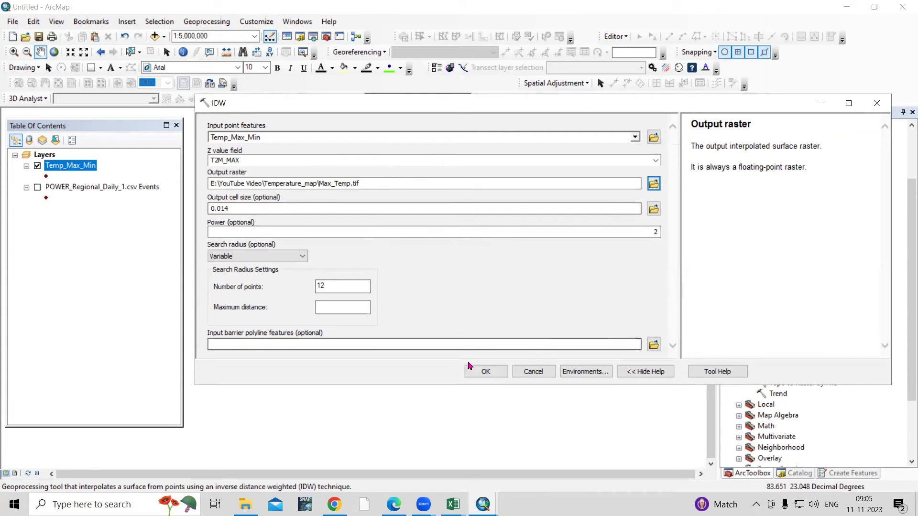
pyautogui.click(483, 372)
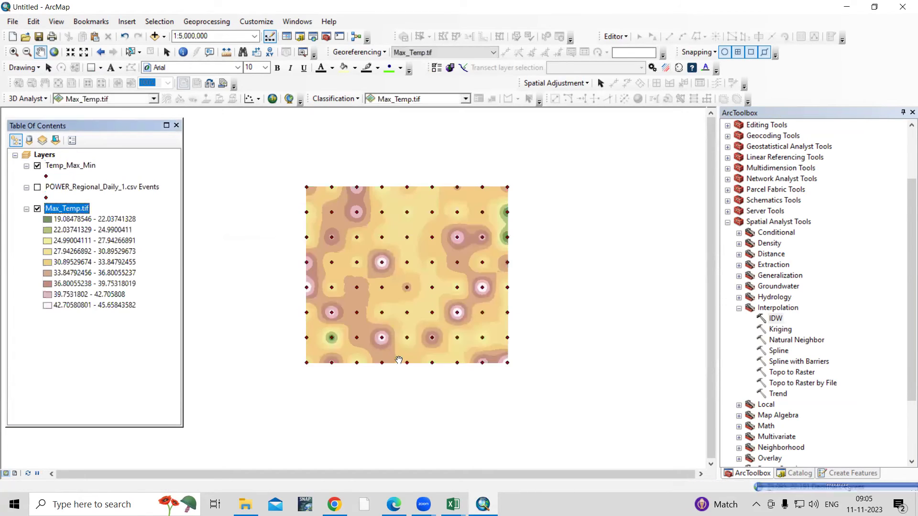
pyautogui.click(117, 307)
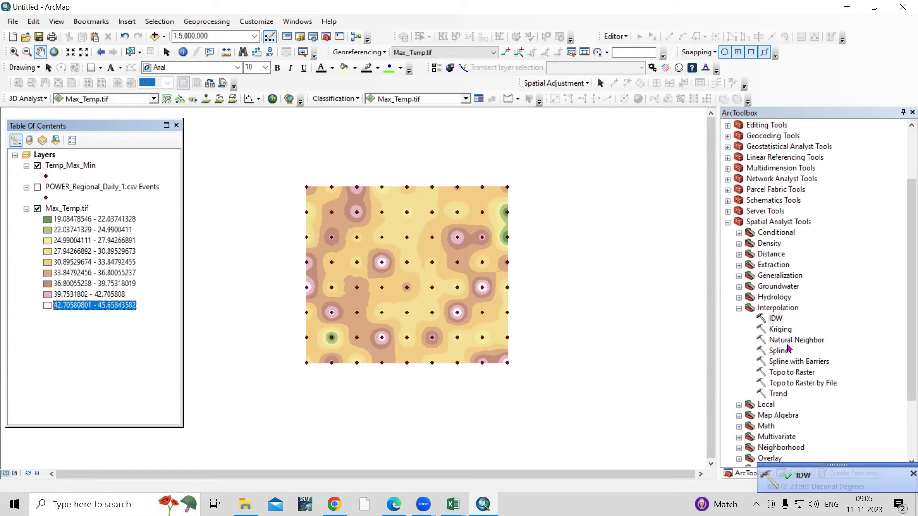
# - Set up an IDW interpolation with Temp_Max_Min as the input point features and T2M_MIN as the Z value field
pyautogui.doubleClick(775, 319)
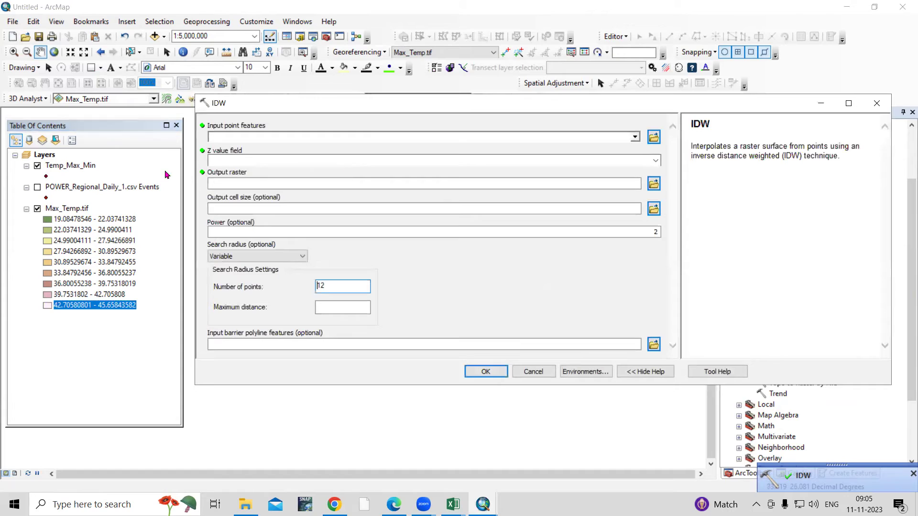
pyautogui.moveTo(61, 171); pyautogui.dragTo(331, 137)
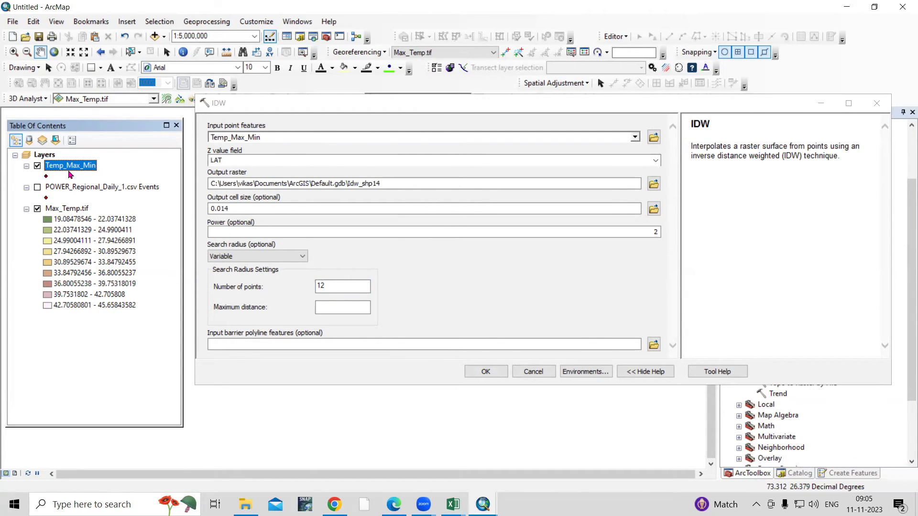
pyautogui.click(654, 162)
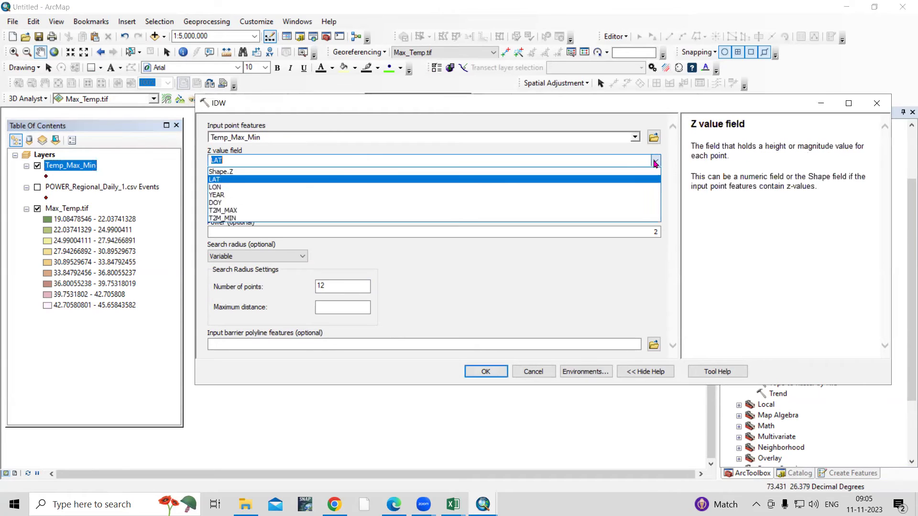
pyautogui.click(238, 218)
# - Set the output raster to Min_Temp.tif in the Temperature_map folder and run the IDW interpolation
pyautogui.click(654, 183)
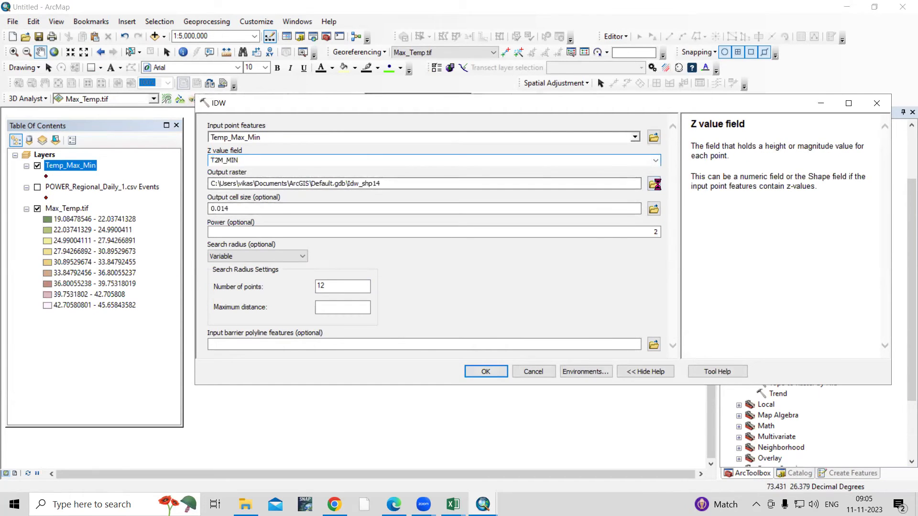
pyautogui.click(440, 190)
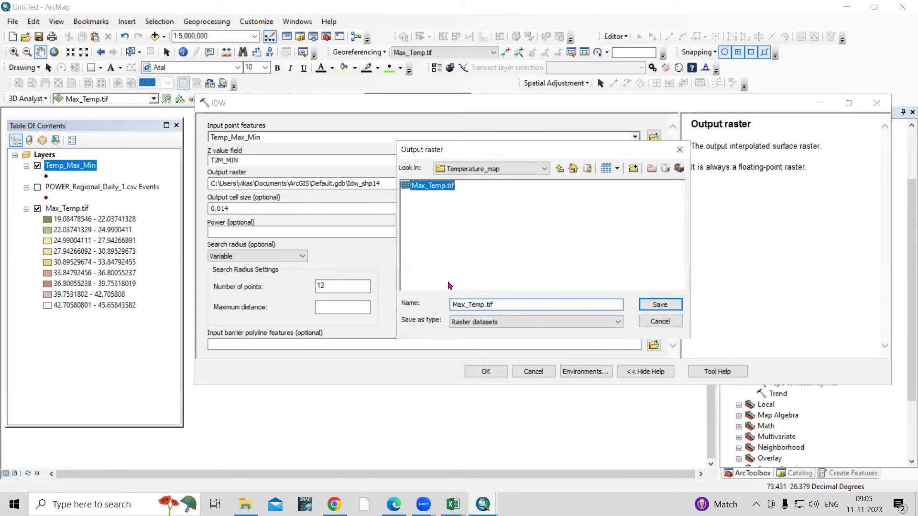
pyautogui.click(466, 304)
pyautogui.press('BackSpace')
pyautogui.press('BackSpace')
pyautogui.press('BackSpace')
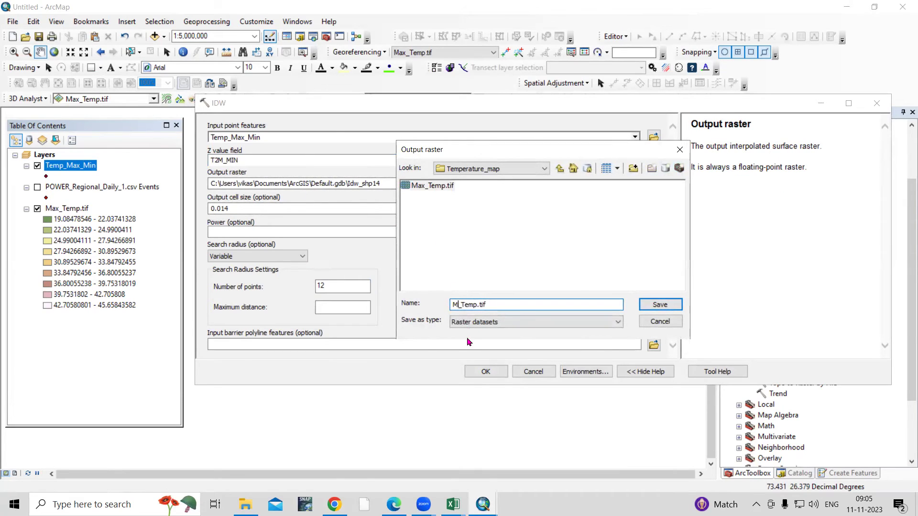
pyautogui.write('Min')
pyautogui.click(660, 304)
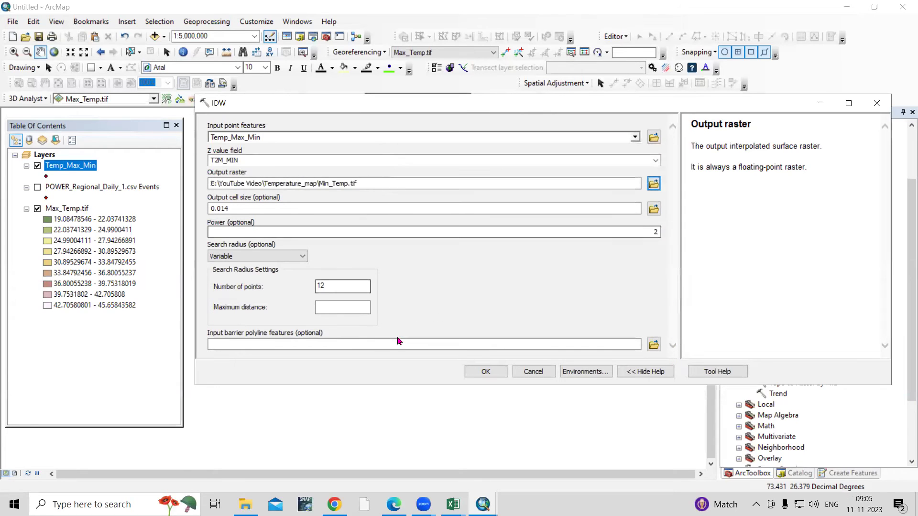
pyautogui.click(486, 372)
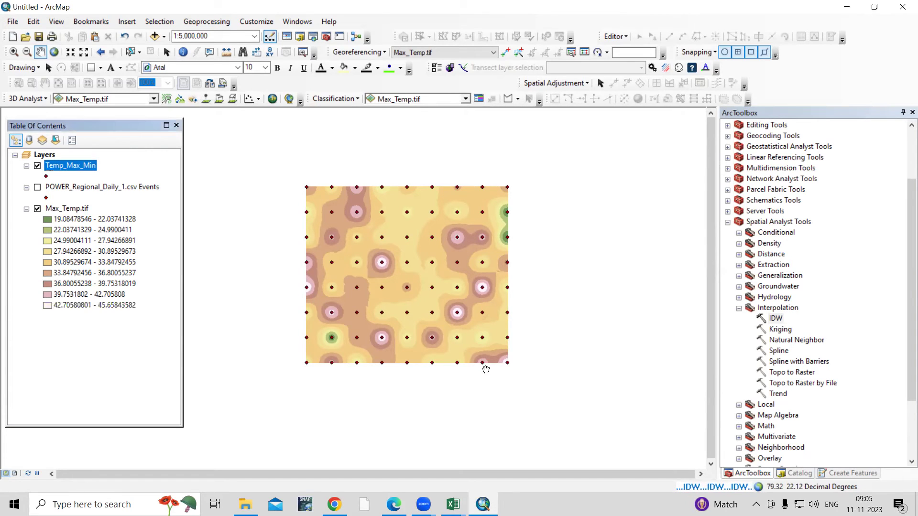
# - Hide the Temp_Max_Min point layer and set the Min_Temp.tif symbology to 5 classes
pyautogui.click(37, 166)
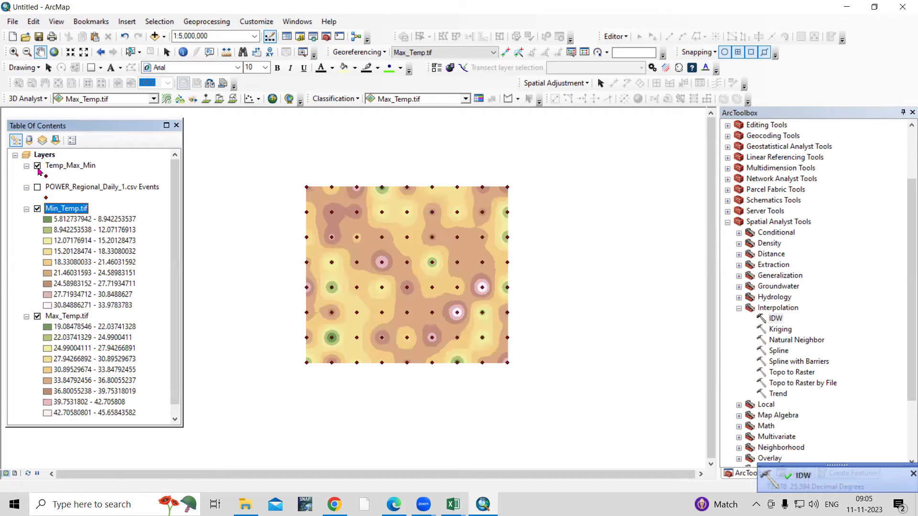
pyautogui.rightClick(74, 213)
pyautogui.click(127, 387)
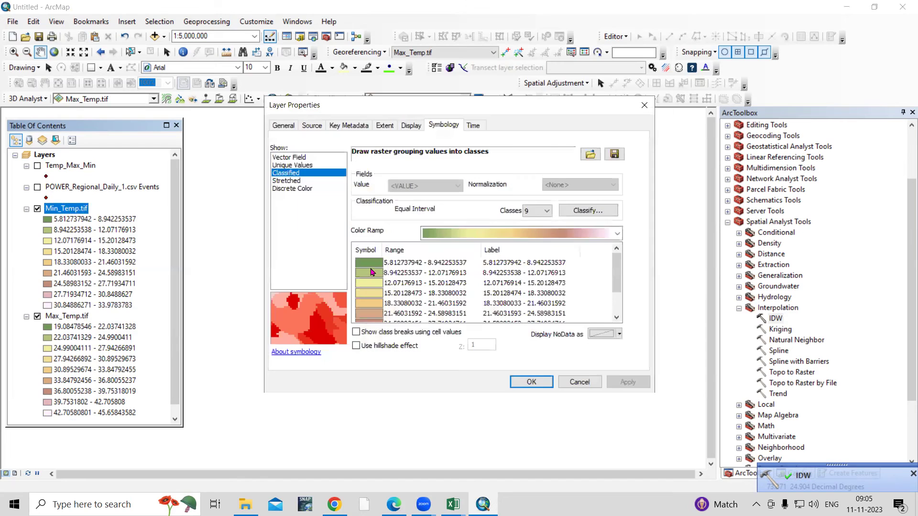
pyautogui.click(538, 211)
pyautogui.click(534, 244)
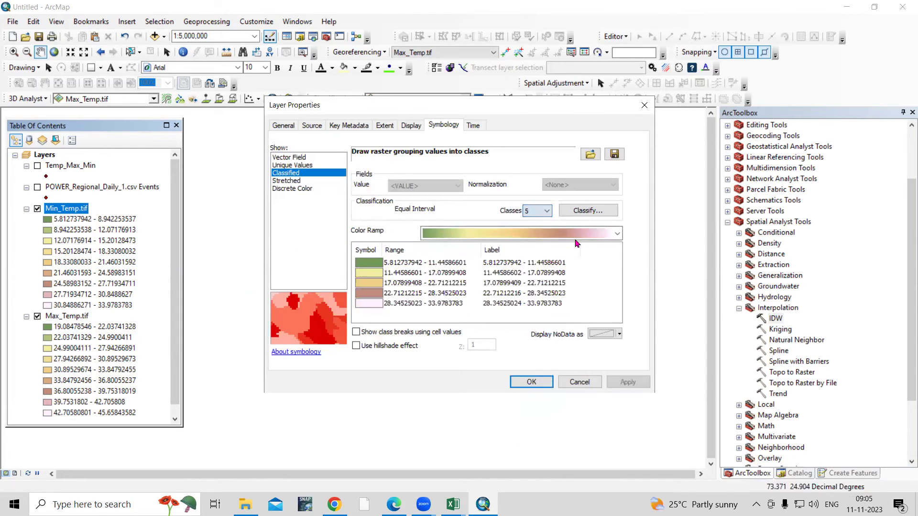
# - Apply the red-orange-yellow-green-dark blue color ramp to the Min_Temp.tif classes
pyautogui.click(570, 234)
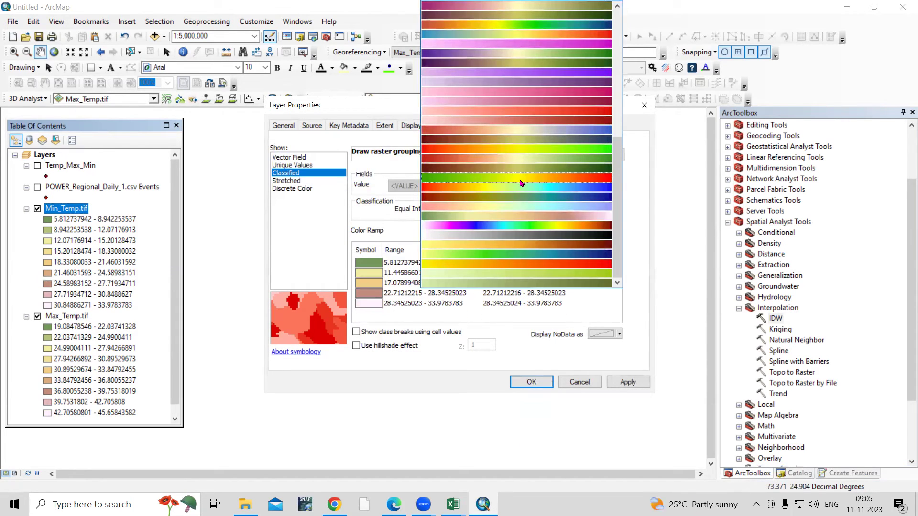
pyautogui.click(514, 225)
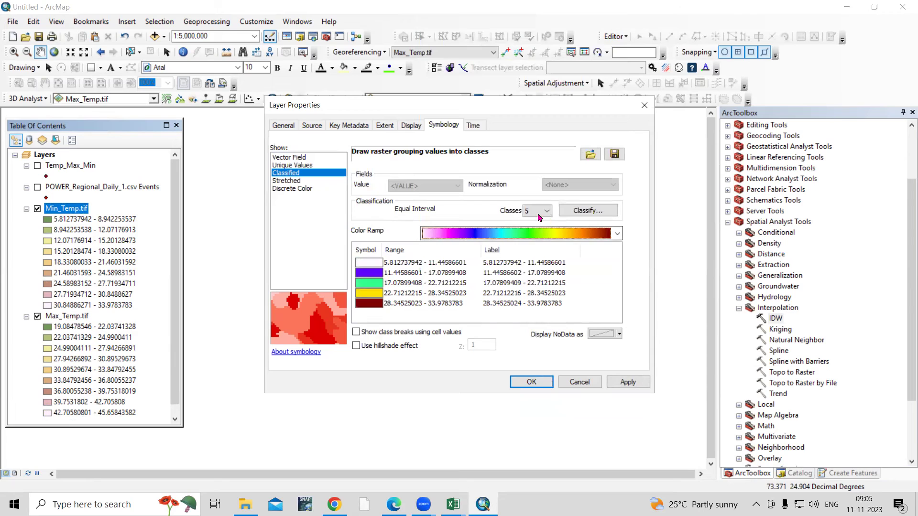
pyautogui.click(569, 235)
pyautogui.scroll(3, 570, 235)
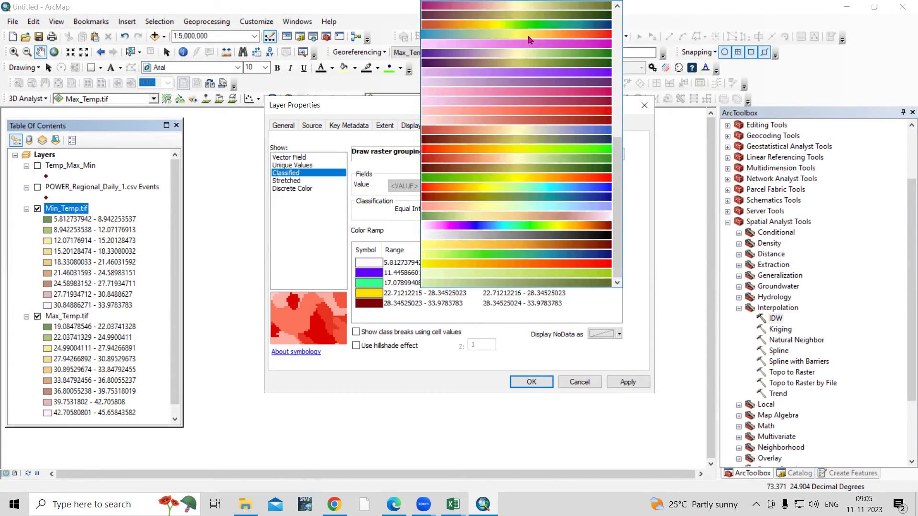
pyautogui.click(564, 34)
pyautogui.click(628, 382)
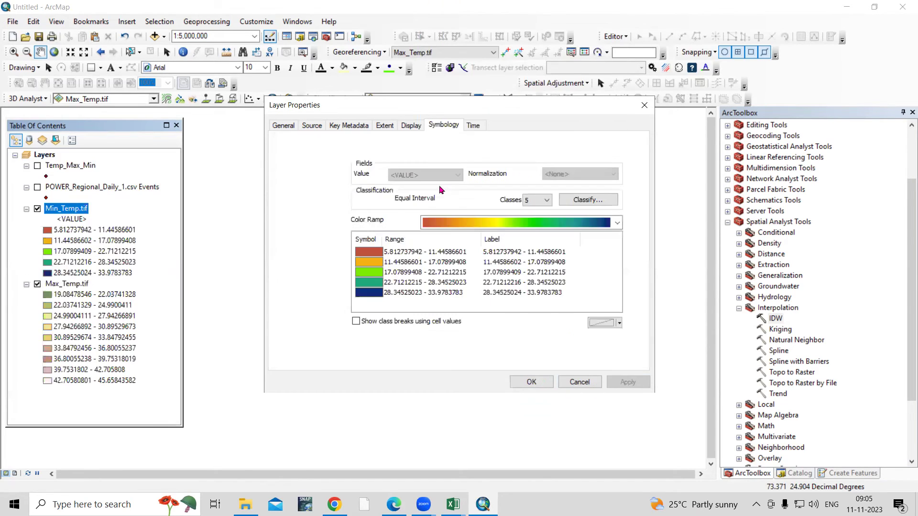
pyautogui.moveTo(432, 114); pyautogui.dragTo(643, 106)
pyautogui.click(742, 375)
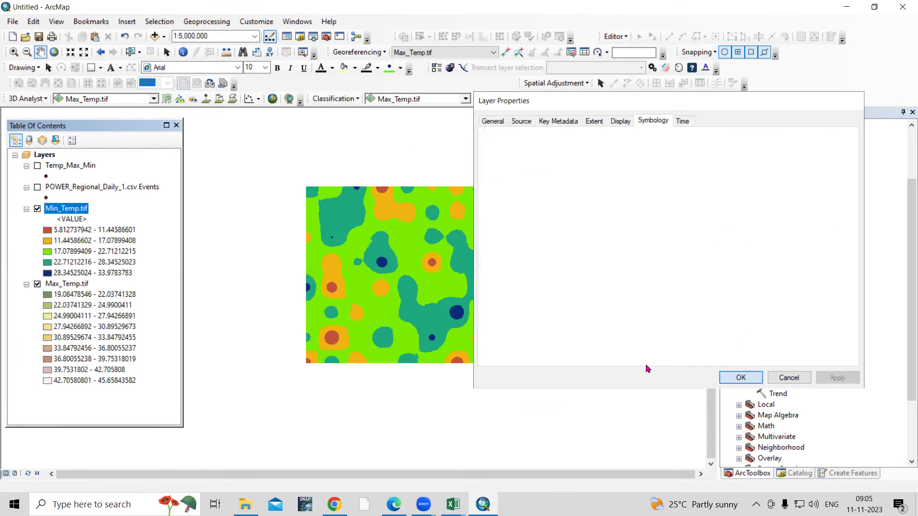
# - Classify the Max_Temp.tif raster into 5 classes with a red-yellow-cyan-blue color ramp
pyautogui.click(71, 286)
pyautogui.rightClick(70, 286)
pyautogui.click(131, 463)
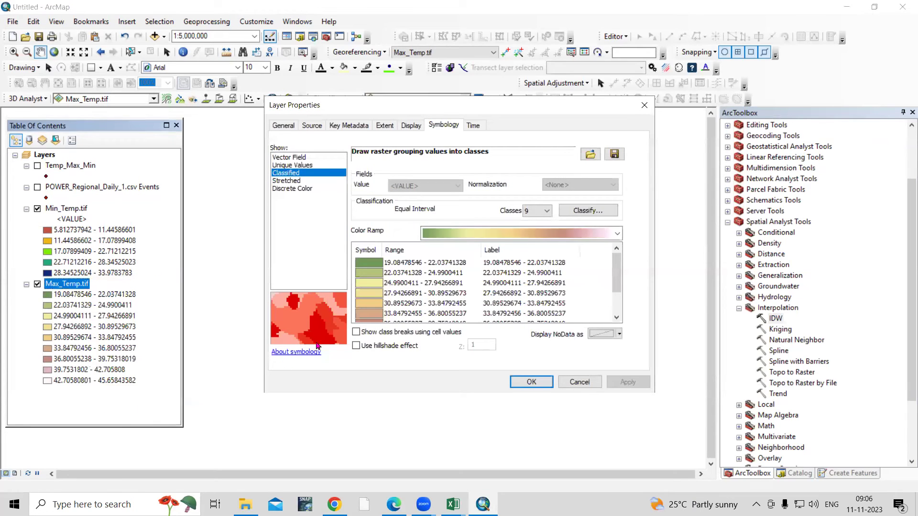
pyautogui.click(535, 211)
pyautogui.click(536, 238)
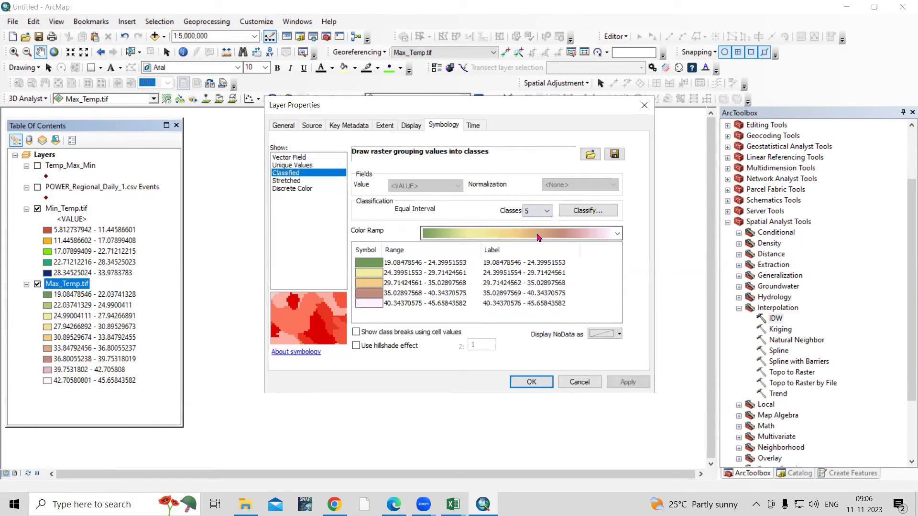
pyautogui.click(538, 233)
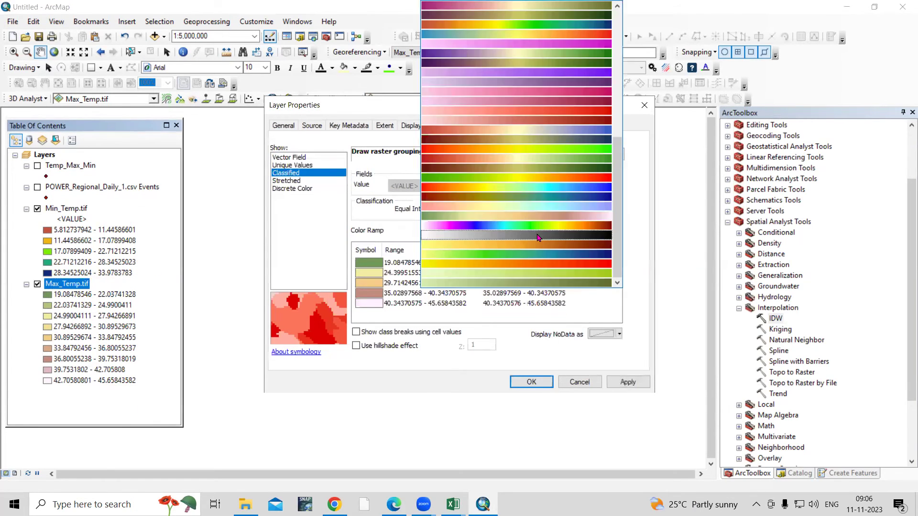
pyautogui.click(539, 193)
pyautogui.click(628, 382)
pyautogui.click(531, 382)
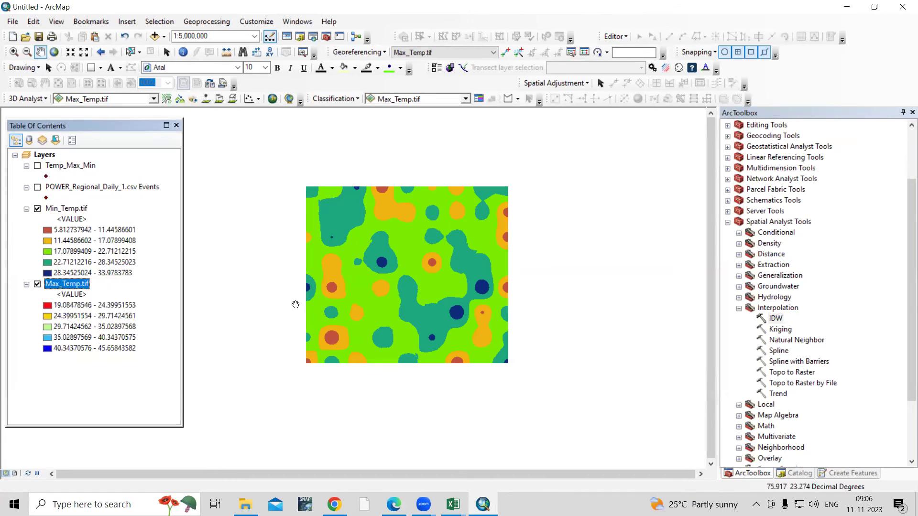
# - Change the Max_Temp.tif color ramp to the same red-orange-yellow-green-dark blue ramp used for Min_Temp.tif
pyautogui.click(37, 210)
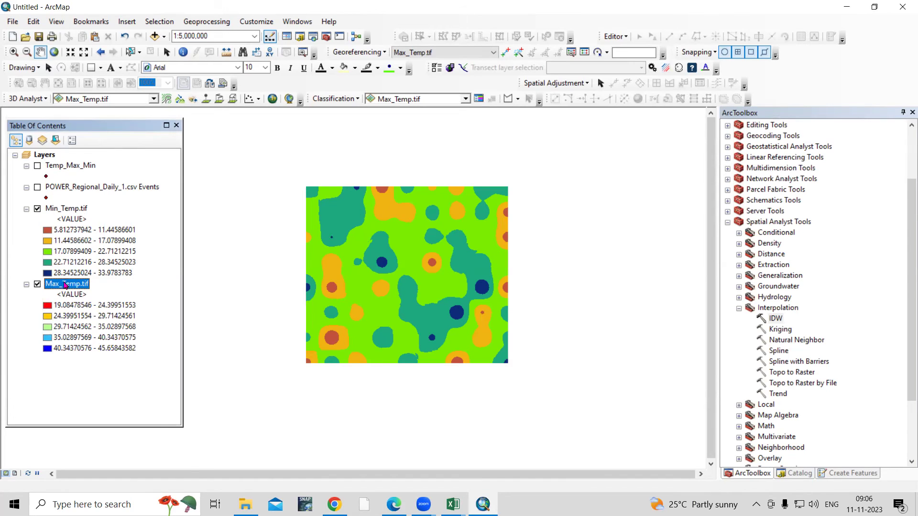
pyautogui.rightClick(66, 285)
pyautogui.click(110, 459)
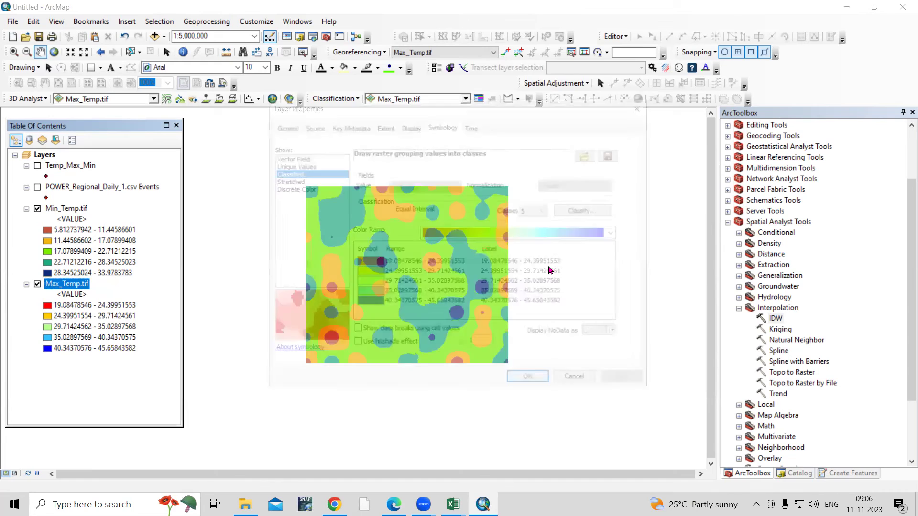
pyautogui.click(555, 233)
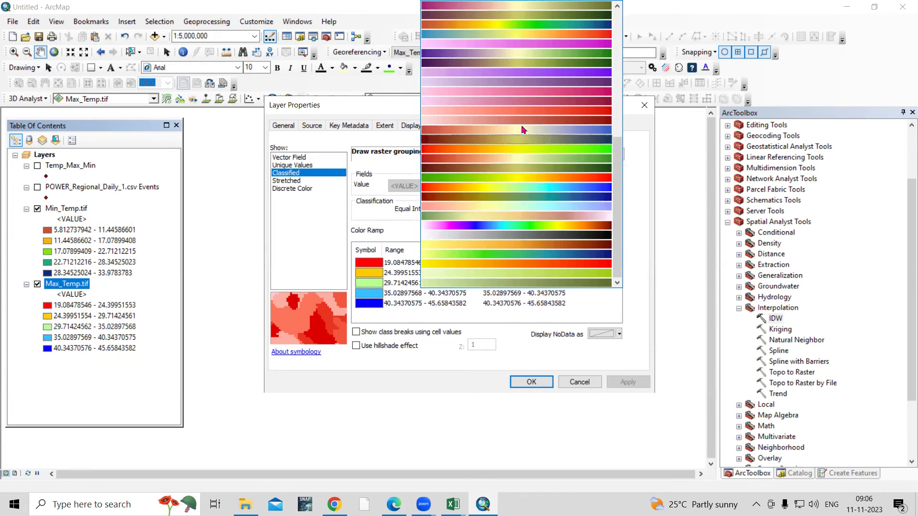
pyautogui.click(517, 26)
pyautogui.click(628, 381)
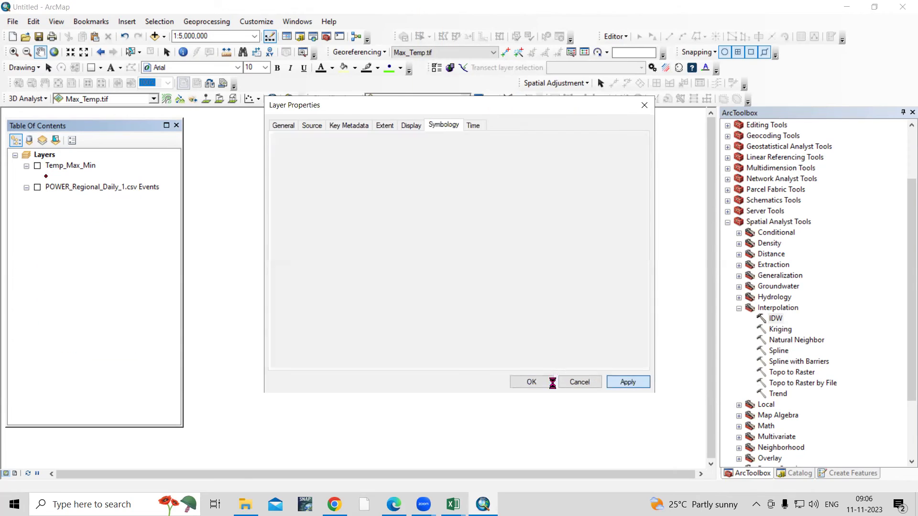
pyautogui.click(531, 382)
# - Compare the two temperature rasters by hiding and reshowing Min_Temp.tif, and examine where its lowest class lies on the map
pyautogui.click(37, 209)
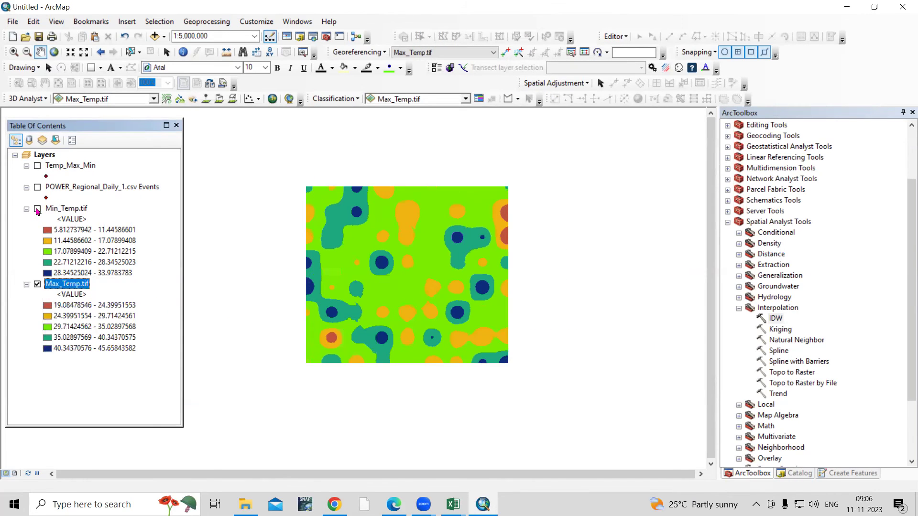
pyautogui.click(37, 210)
pyautogui.scroll(2, 356, 325)
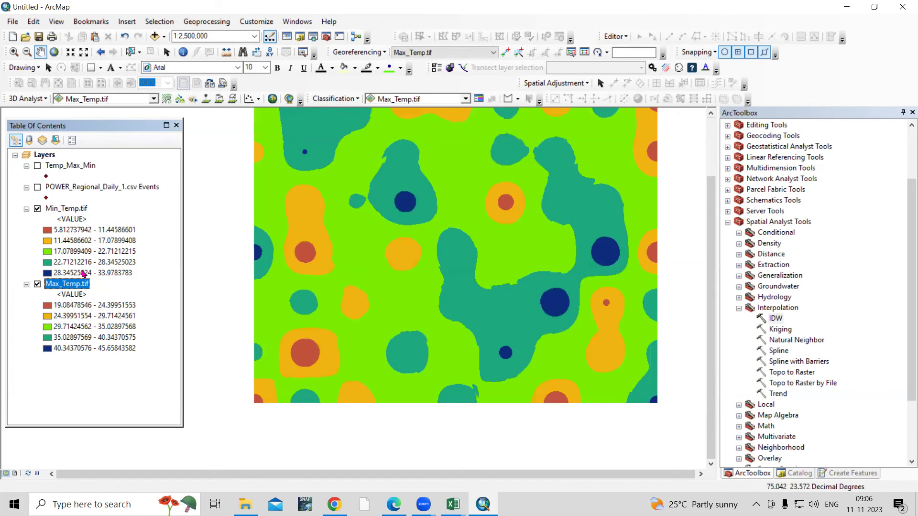
pyautogui.click(74, 230)
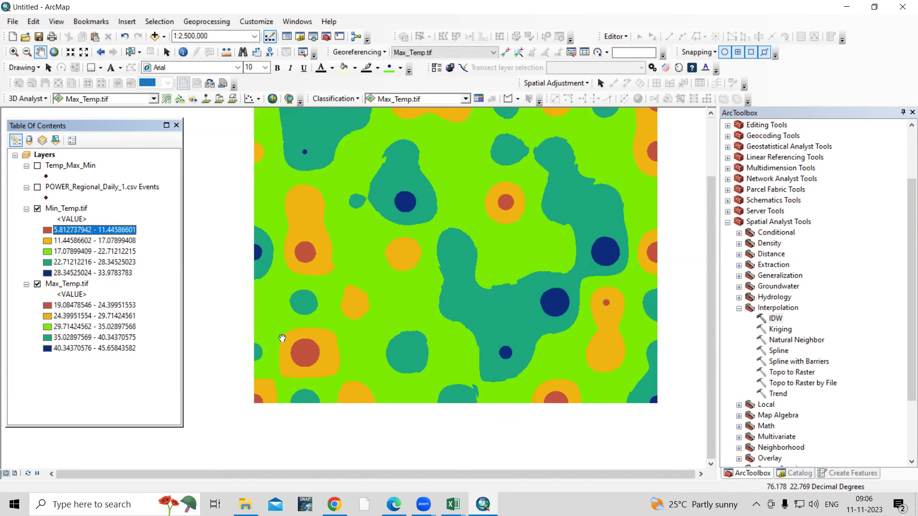
pyautogui.scroll(1, 486, 314)
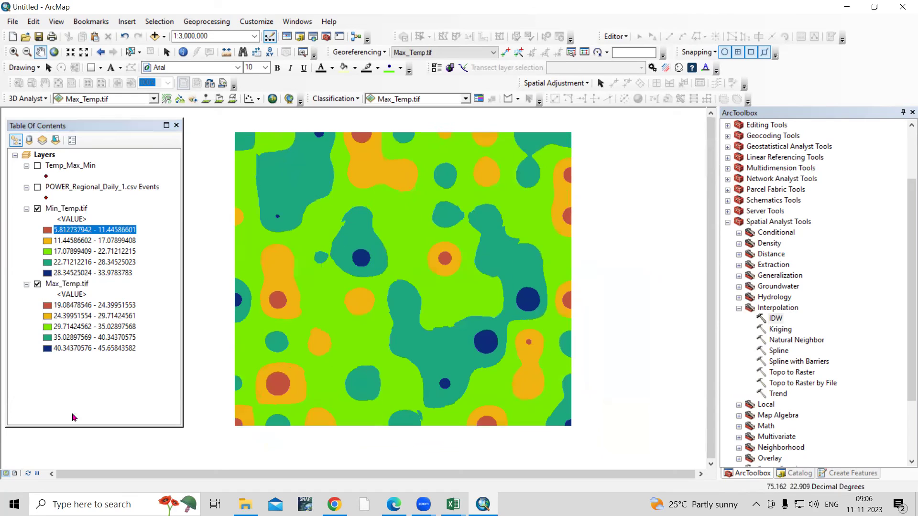
# - Switch to the page layout and enlarge the temperature raster until it nearly fills the data frame's width
pyautogui.click(14, 474)
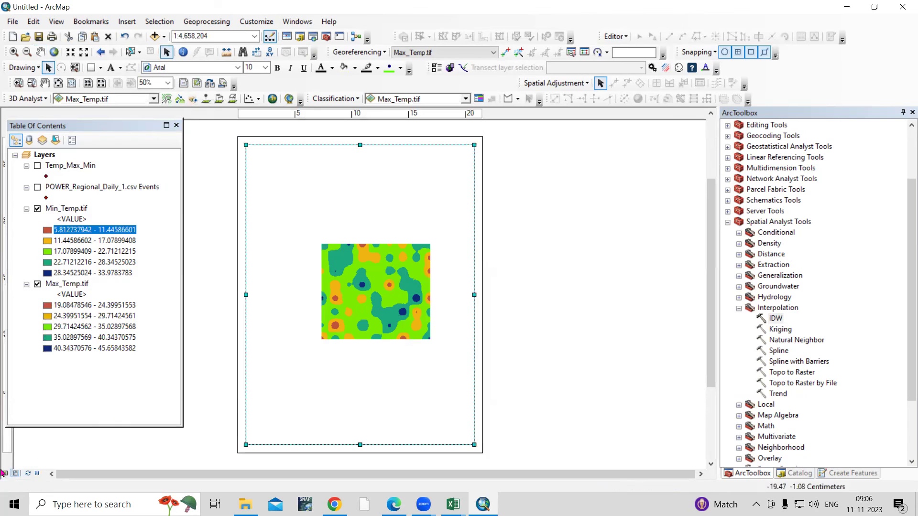
pyautogui.click(5, 474)
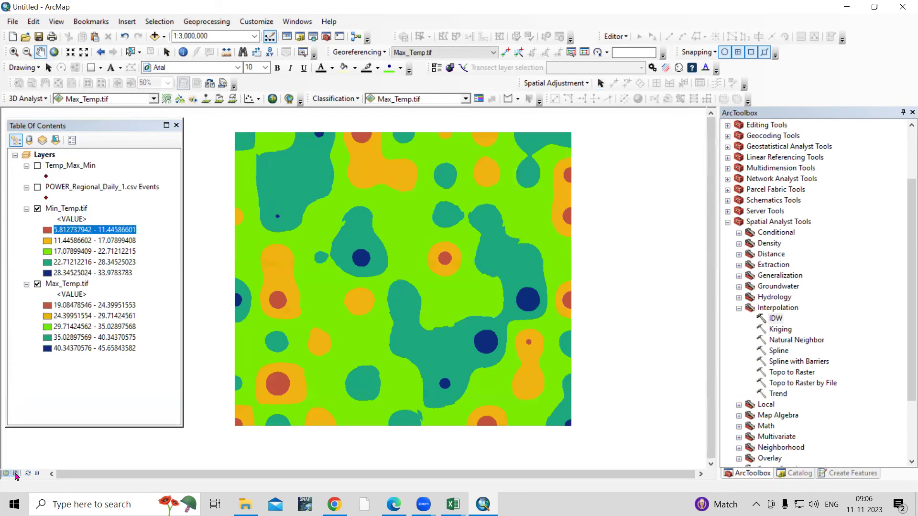
pyautogui.click(13, 473)
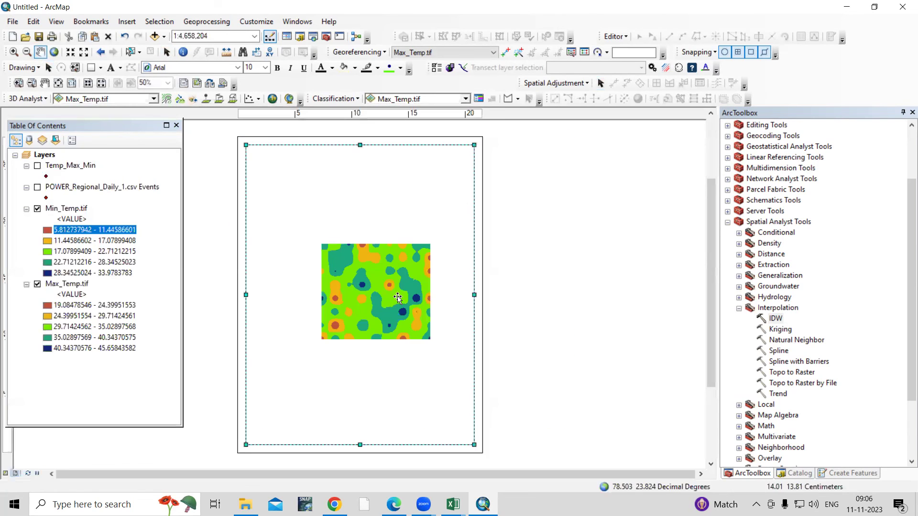
pyautogui.click(14, 51)
pyautogui.moveTo(303, 238); pyautogui.dragTo(436, 344)
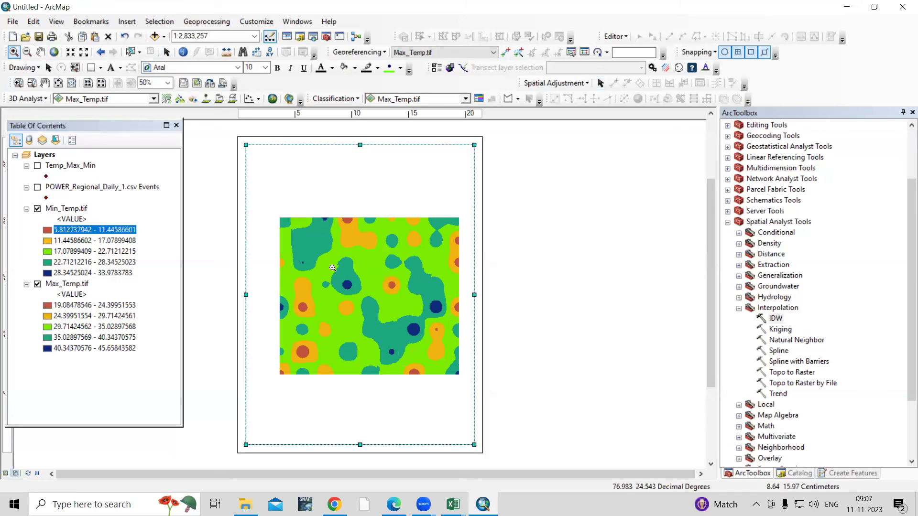
pyautogui.moveTo(273, 216); pyautogui.dragTo(459, 368)
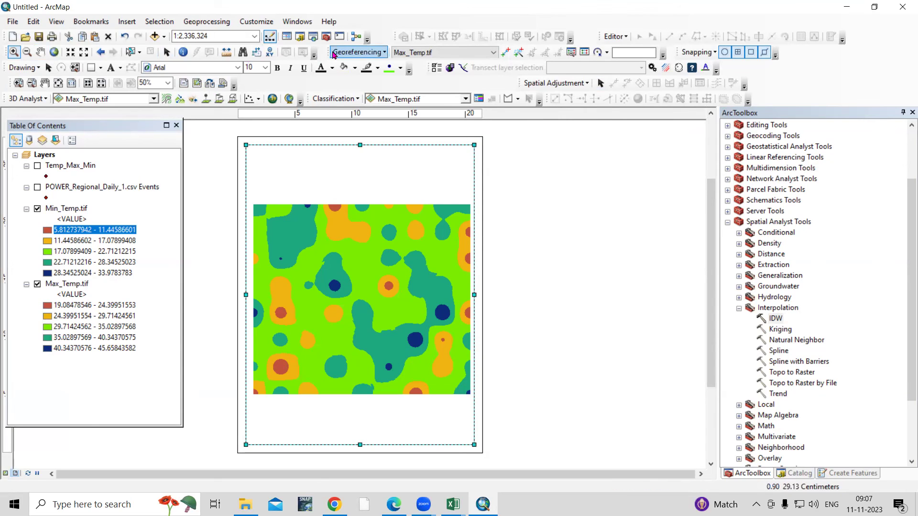
pyautogui.click(127, 22)
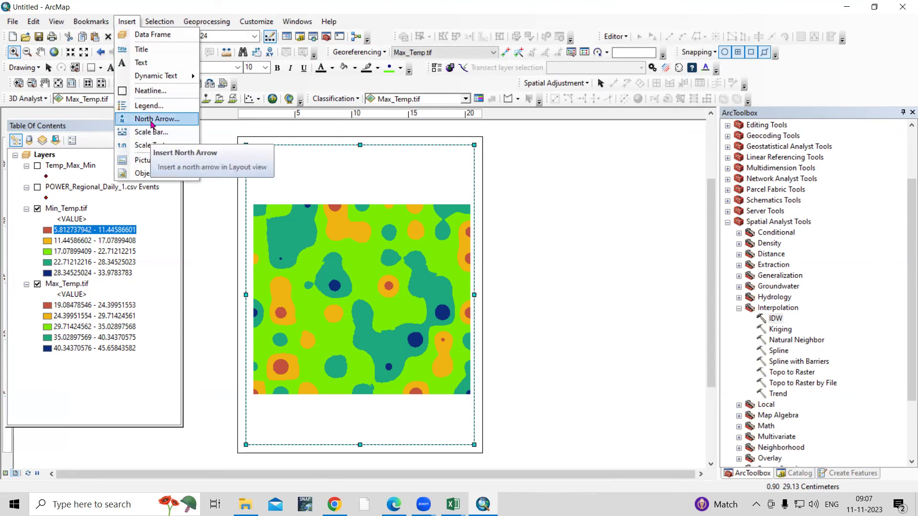
pyautogui.click(139, 378)
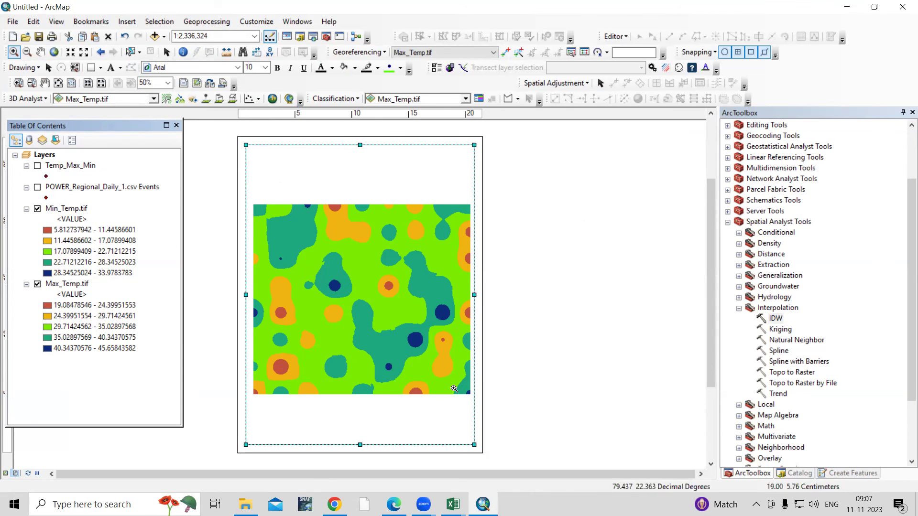
# - Return to the data view and examine the classified Min_Temp.tif raster at different scales
pyautogui.click(5, 473)
pyautogui.scroll(2, 463, 275)
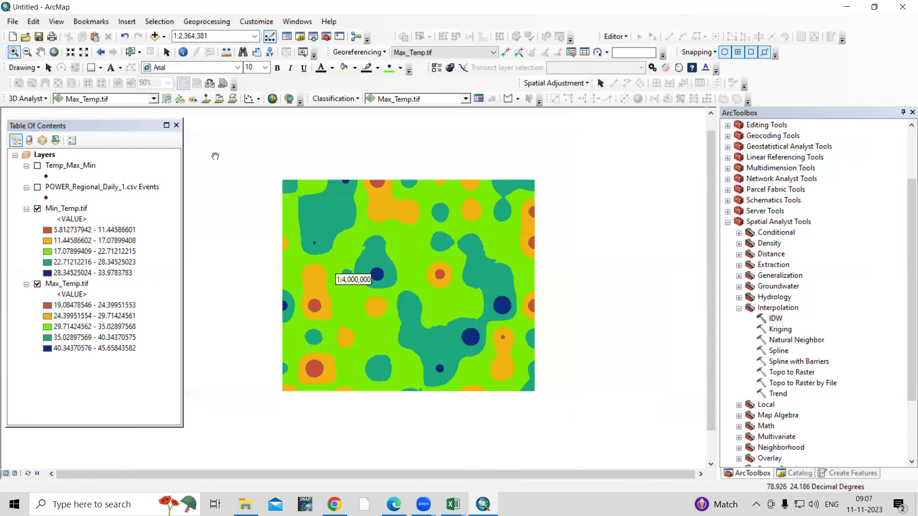
pyautogui.scroll(-2, 409, 323)
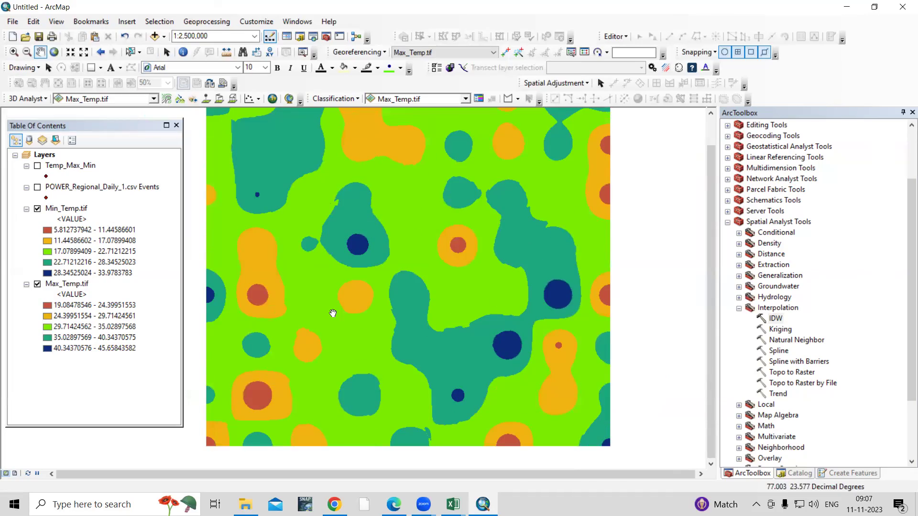
pyautogui.scroll(1, 332, 313)
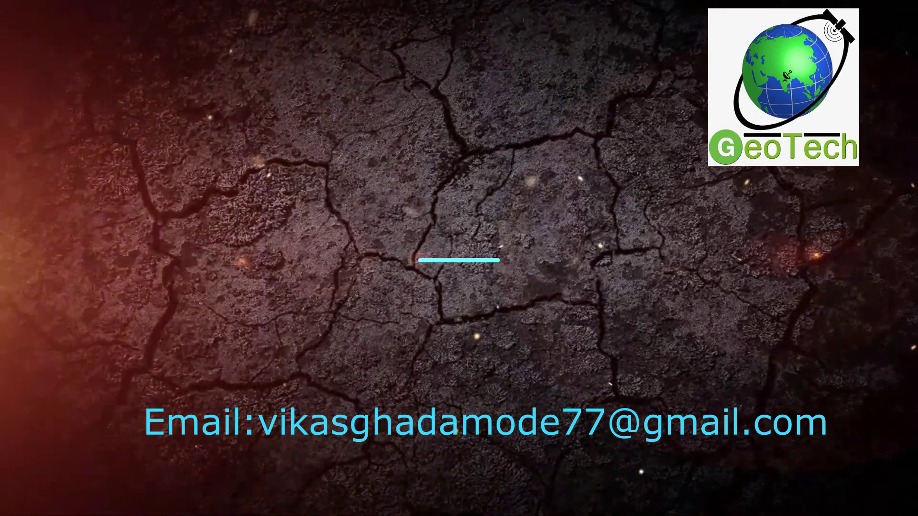